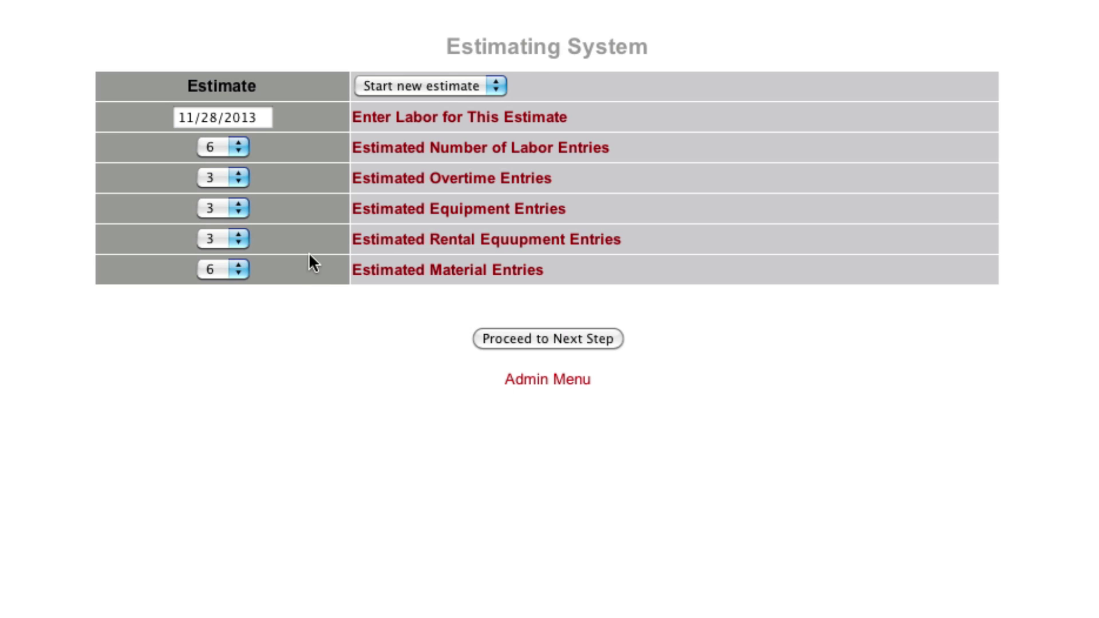
- Start a new estimate and proceed to its line-item entry page
left_click(427, 80)
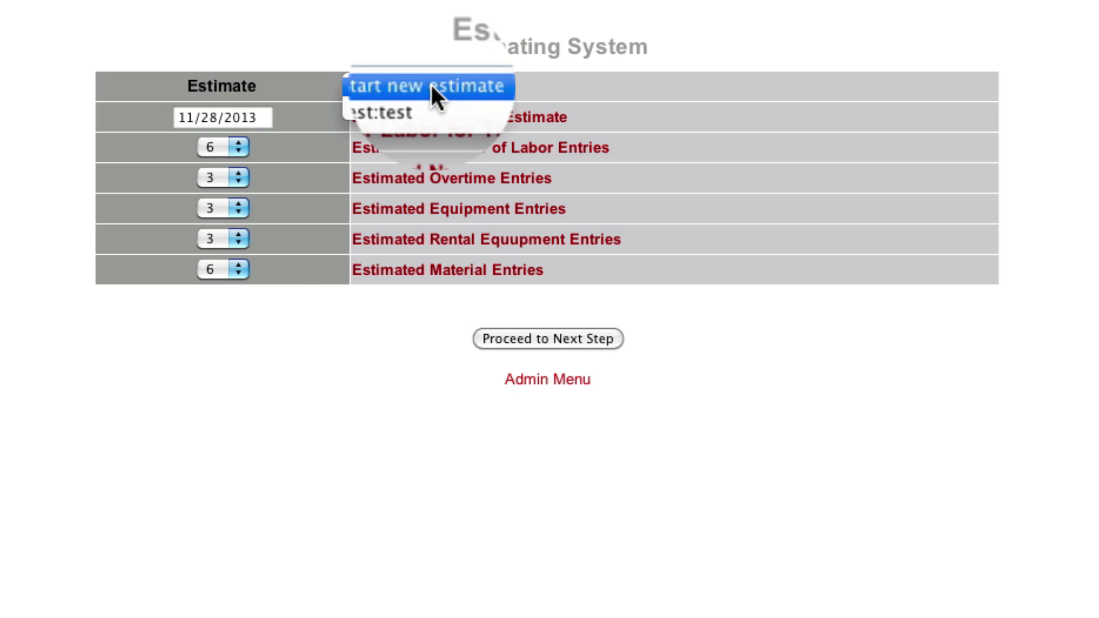
left_click(431, 84)
left_click(547, 338)
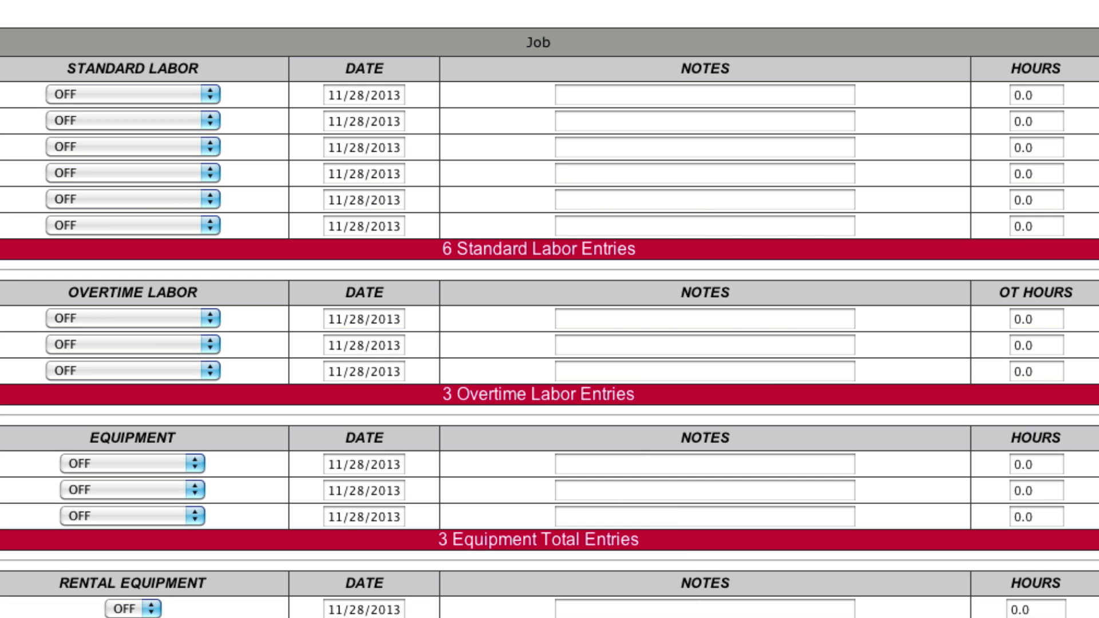
scroll(790, 315, "down", 5)
scroll(790, 314, "up", 5)
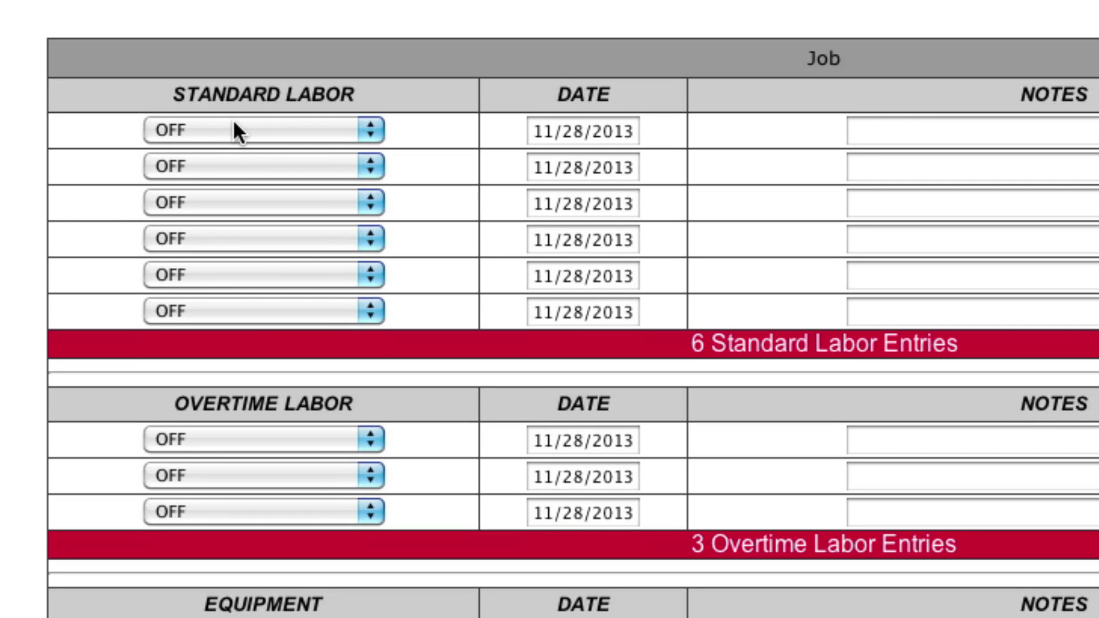
left_click(232, 120)
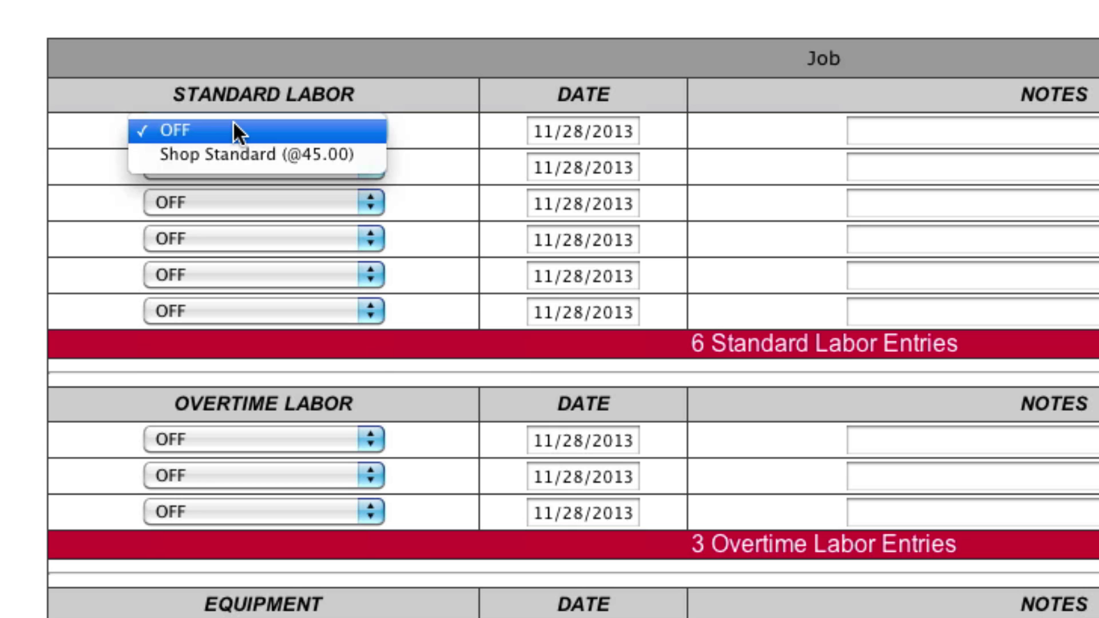
left_click(240, 154)
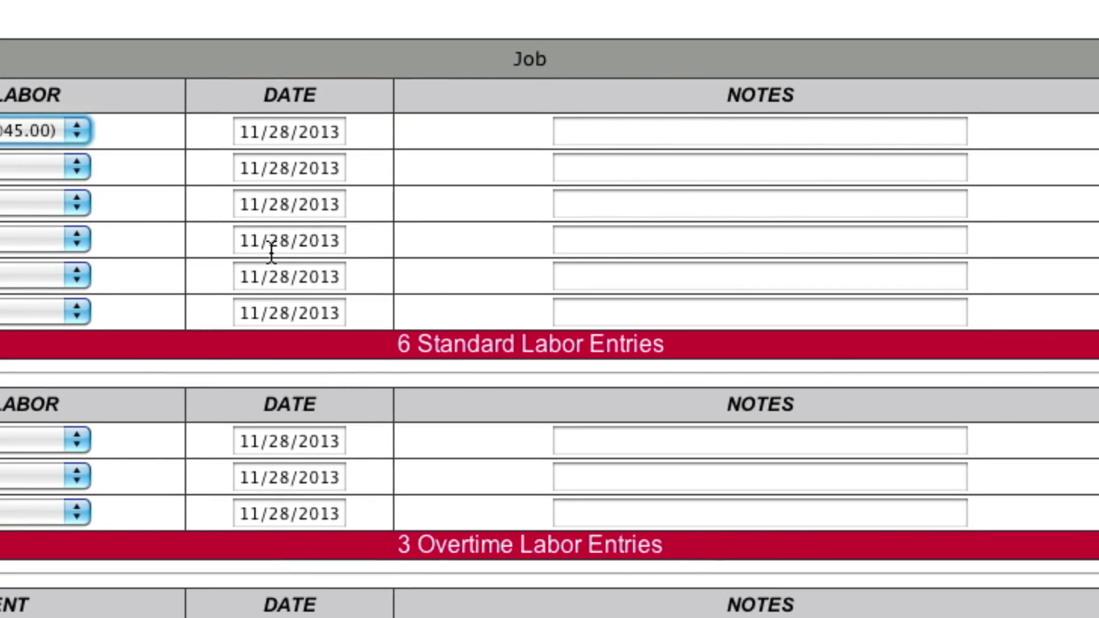
left_click(964, 139)
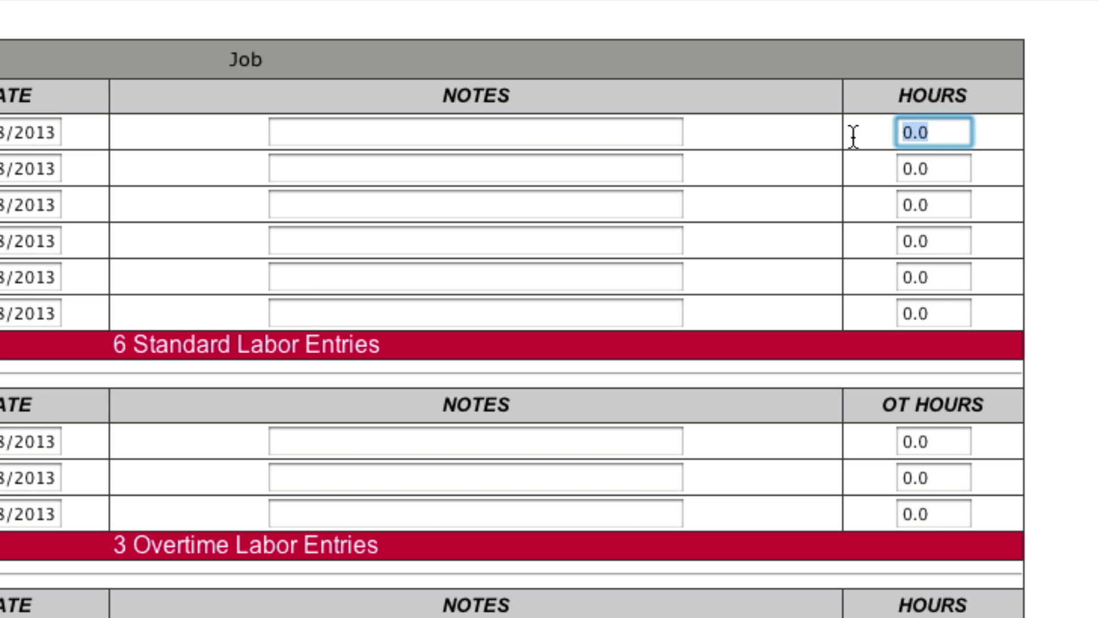
- Enter 4 hours for the Shop Standard labor row
type("4")
left_click(1062, 159)
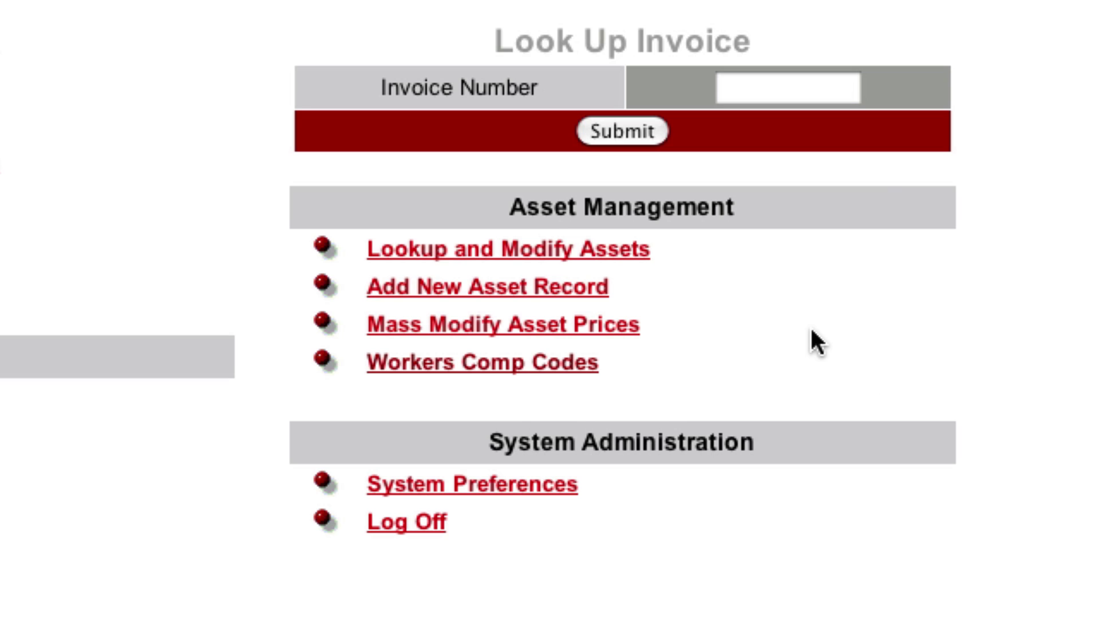
- Add a new asset record named Drill Press, rate 35.00, type Rental
left_click(466, 287)
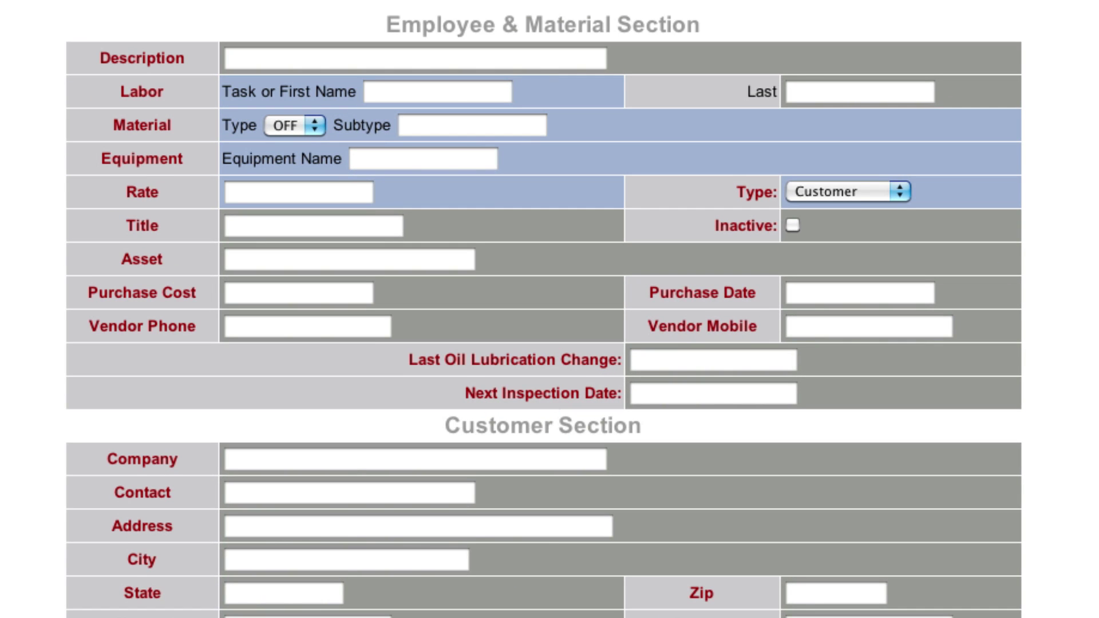
left_click(418, 163)
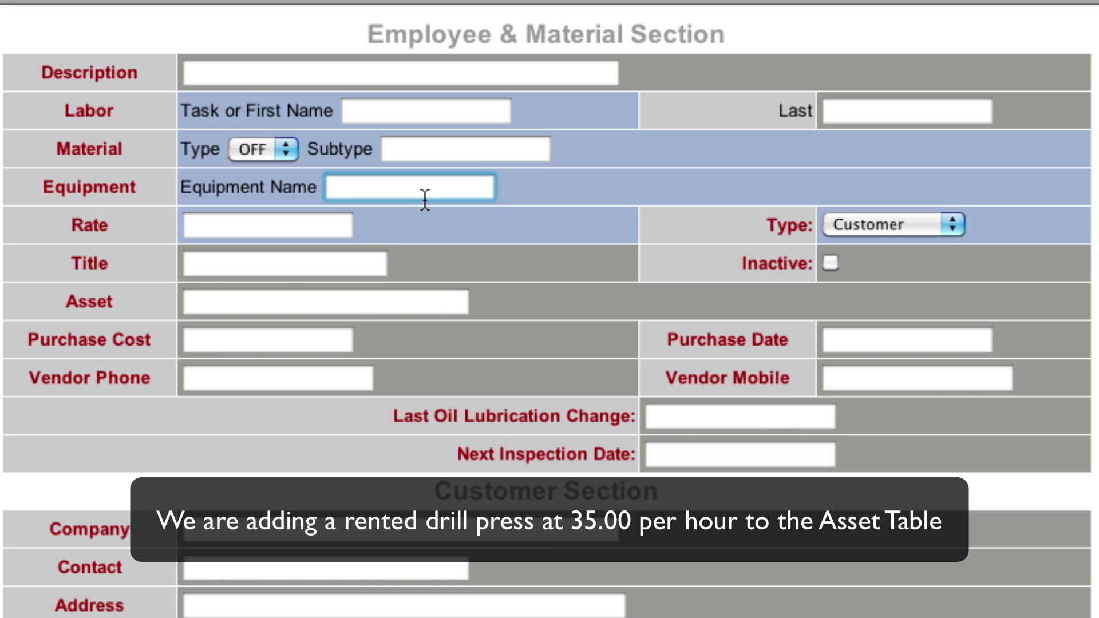
type("Drill Press")
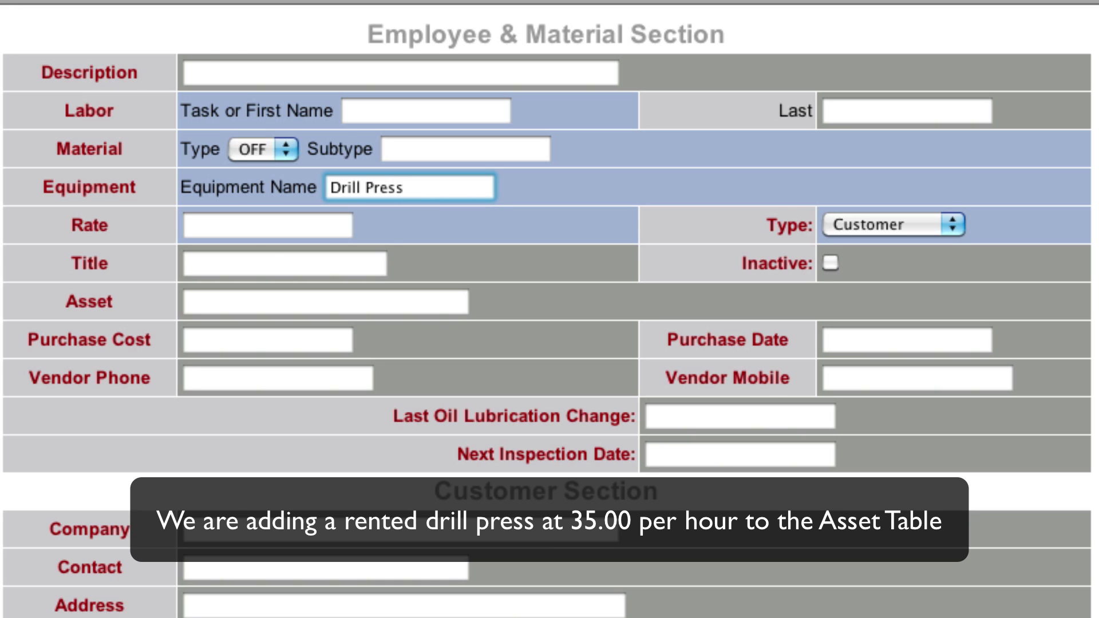
left_click(258, 230)
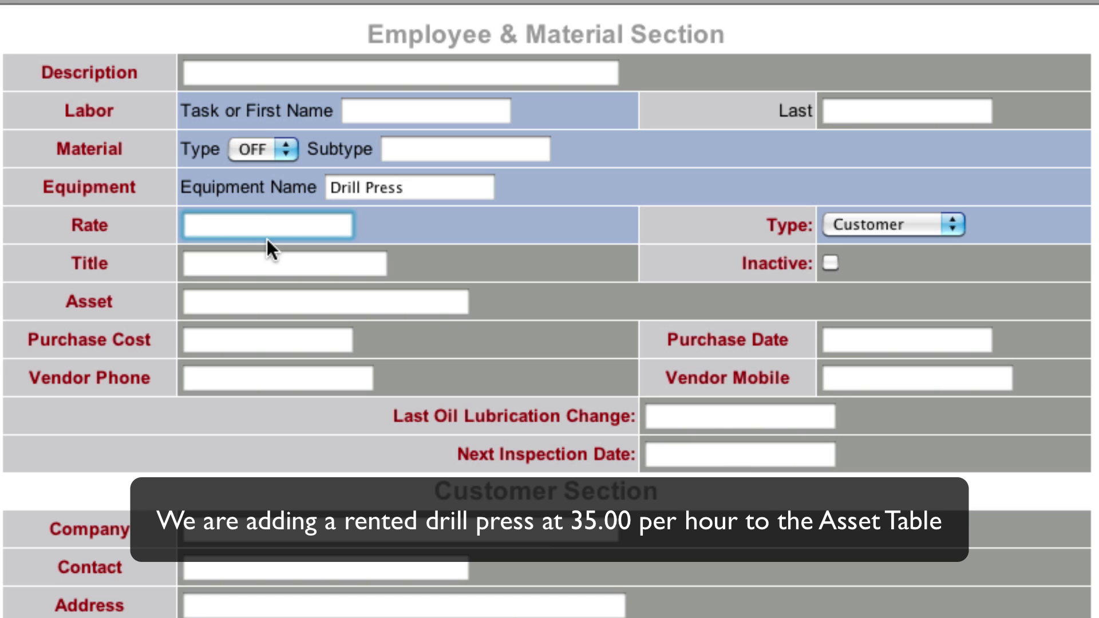
type("35.00")
left_click(885, 224)
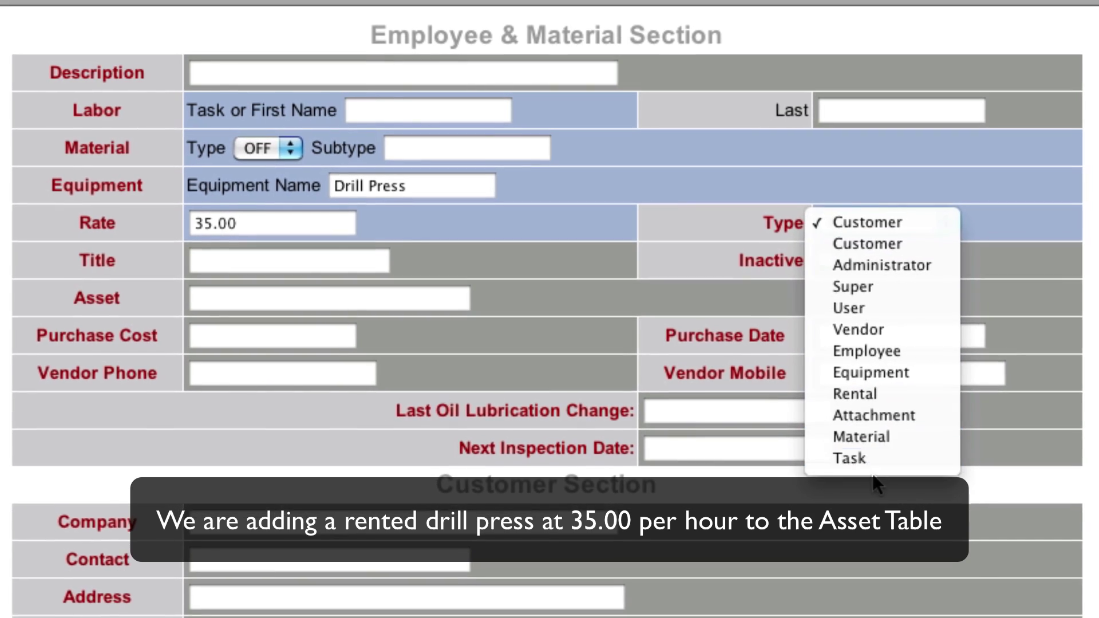
left_click(864, 394)
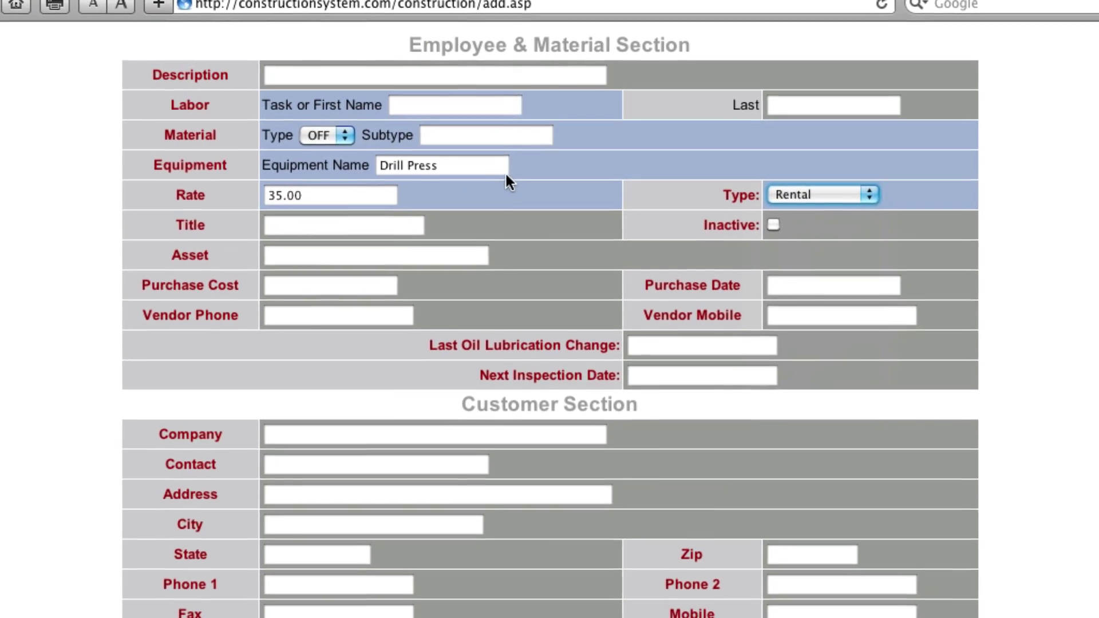
left_click(497, 173)
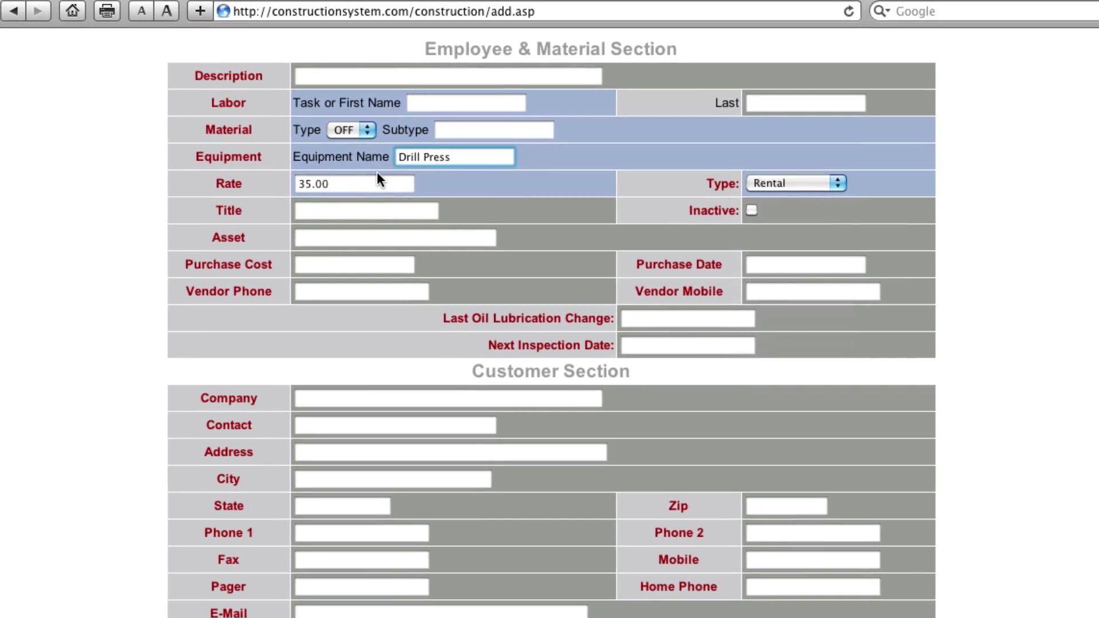
left_click(379, 182)
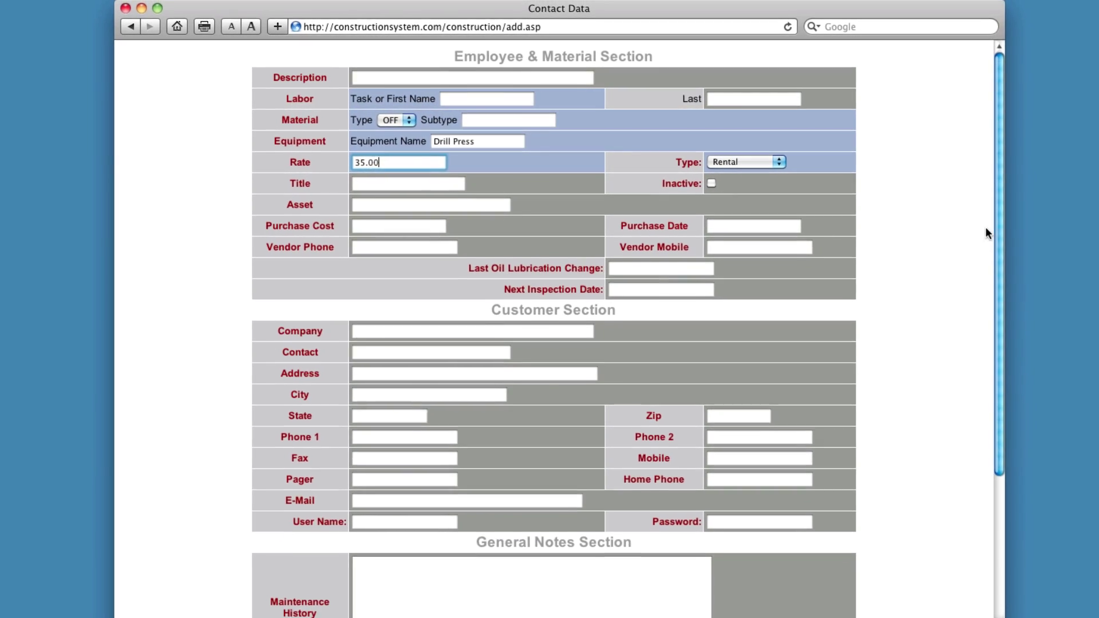
scroll(927, 258, "down", 5)
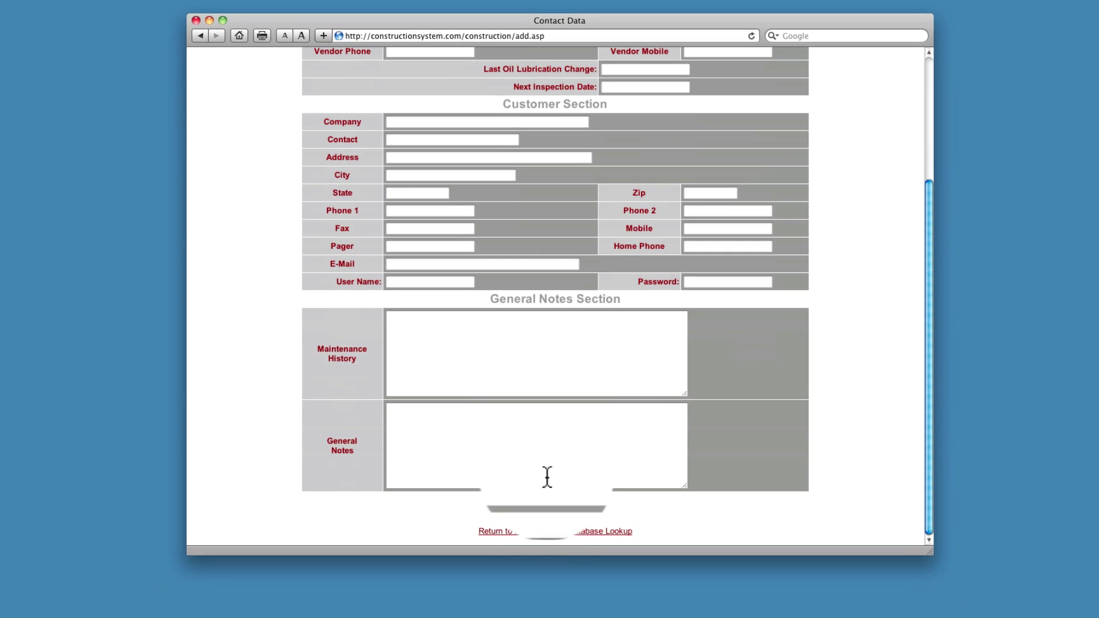
left_click(549, 503)
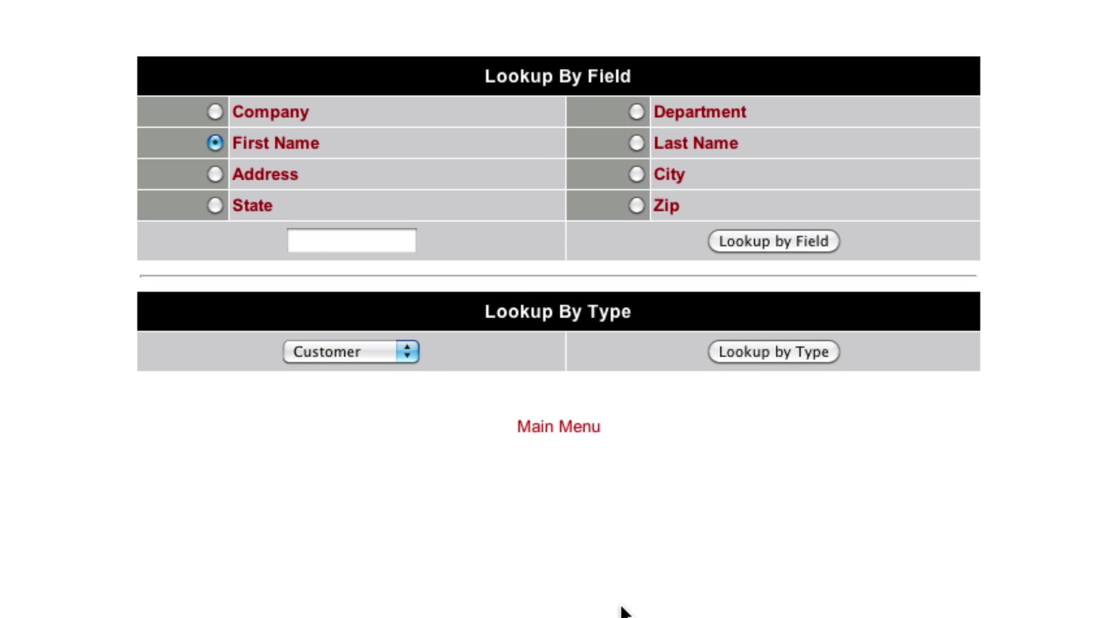
- Look up all Rental records to confirm Drill Press is listed
left_click(345, 352)
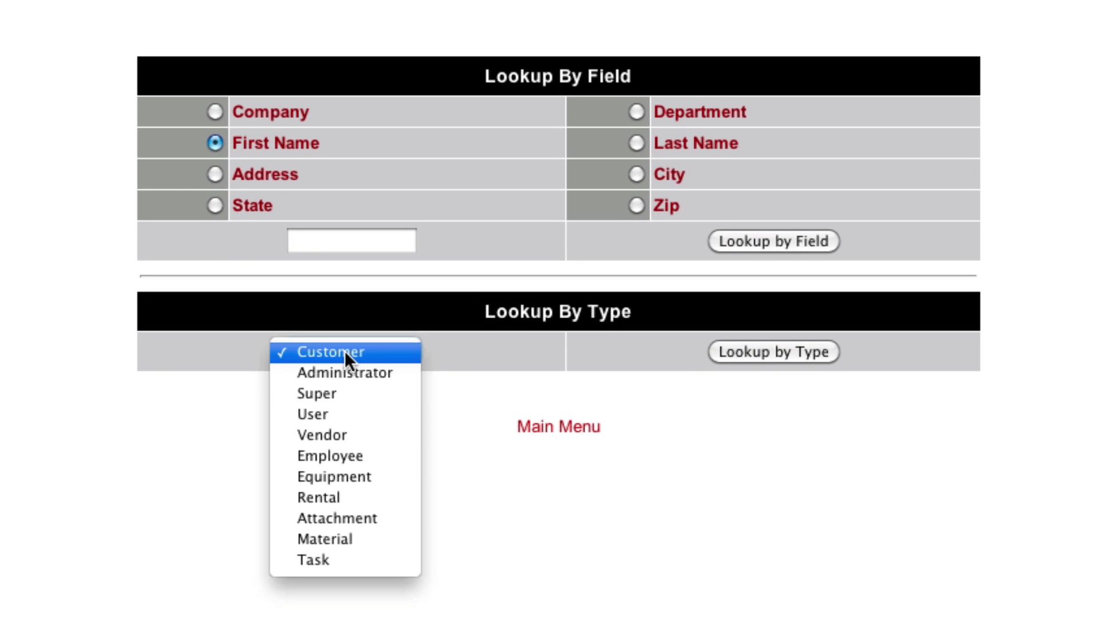
left_click(321, 497)
left_click(731, 352)
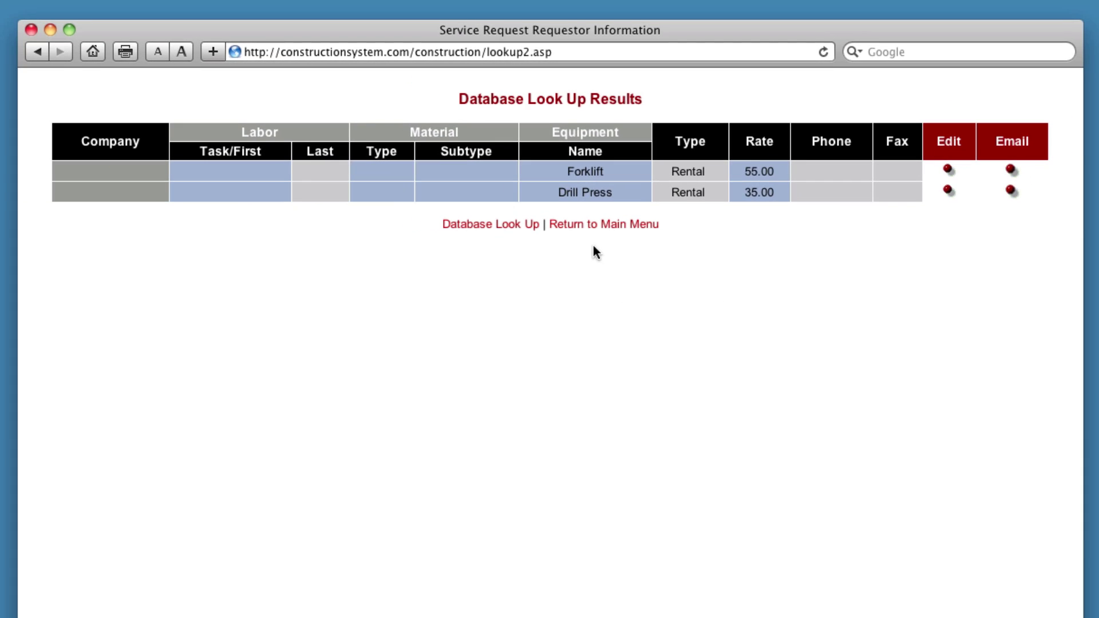
- Return to Database Look Up and list all Task records
left_click(510, 228)
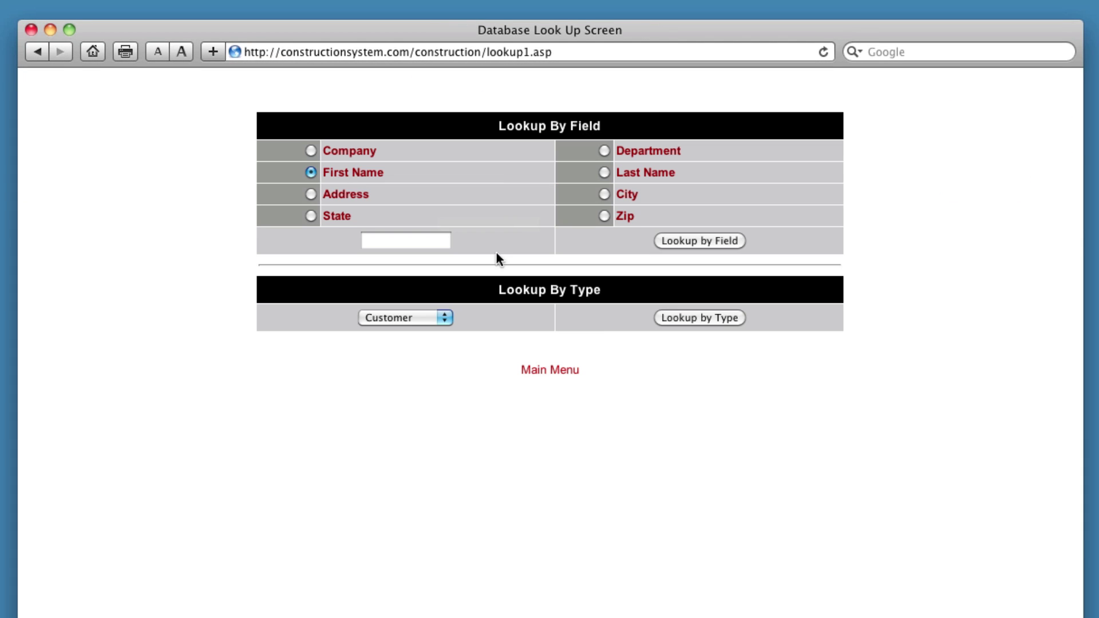
left_click(393, 317)
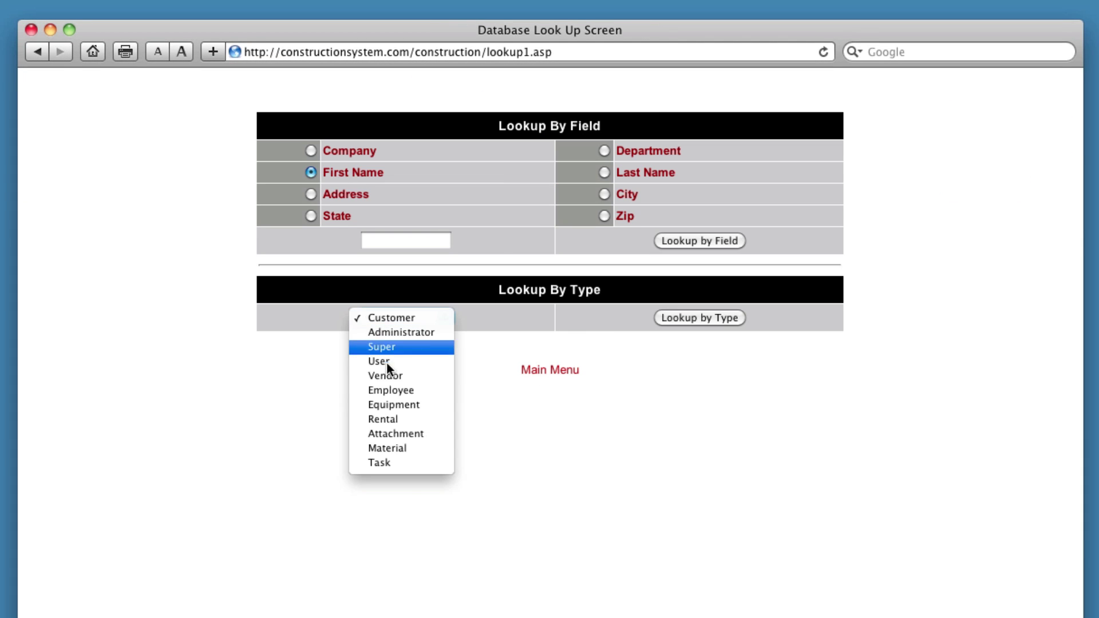
left_click(394, 461)
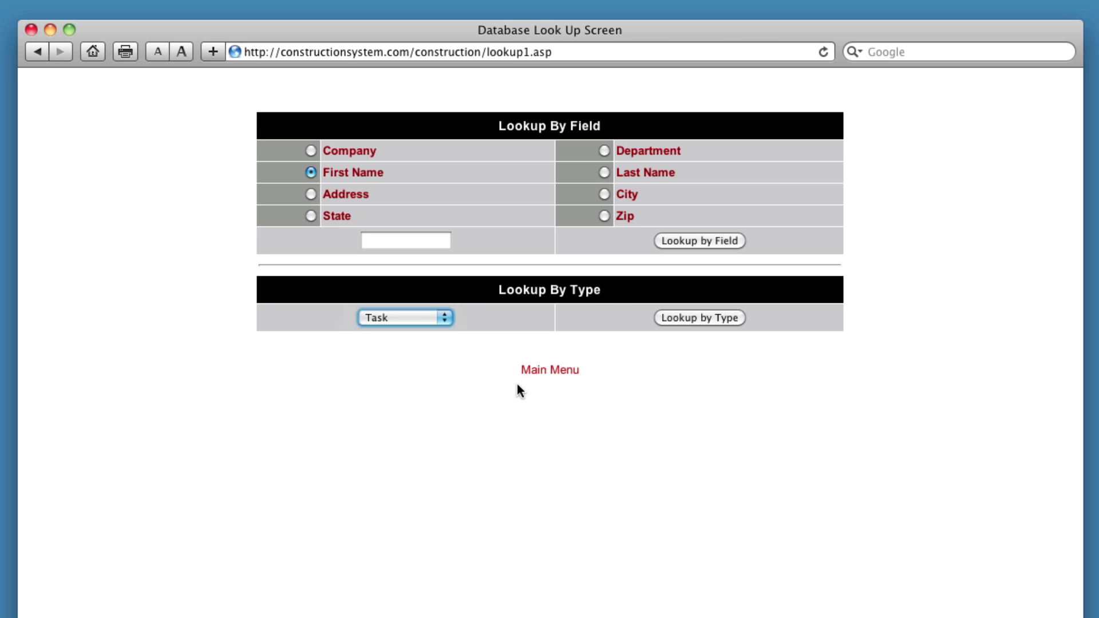
left_click(724, 319)
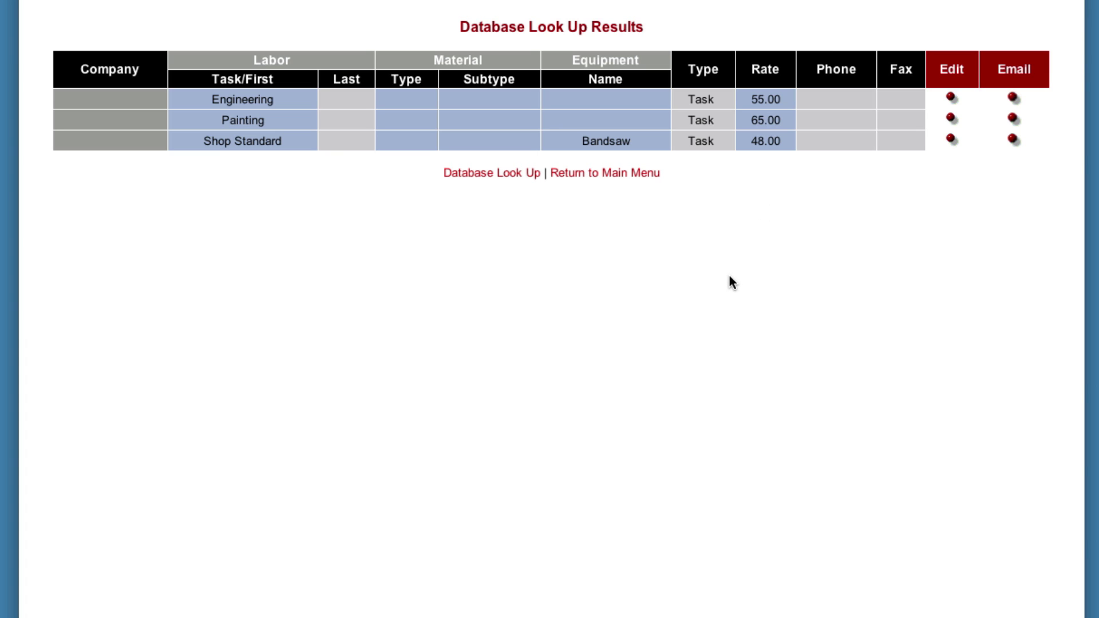
- Load the Task asset prices in Mass Modify Asset Prices from the main menu
left_click(492, 173)
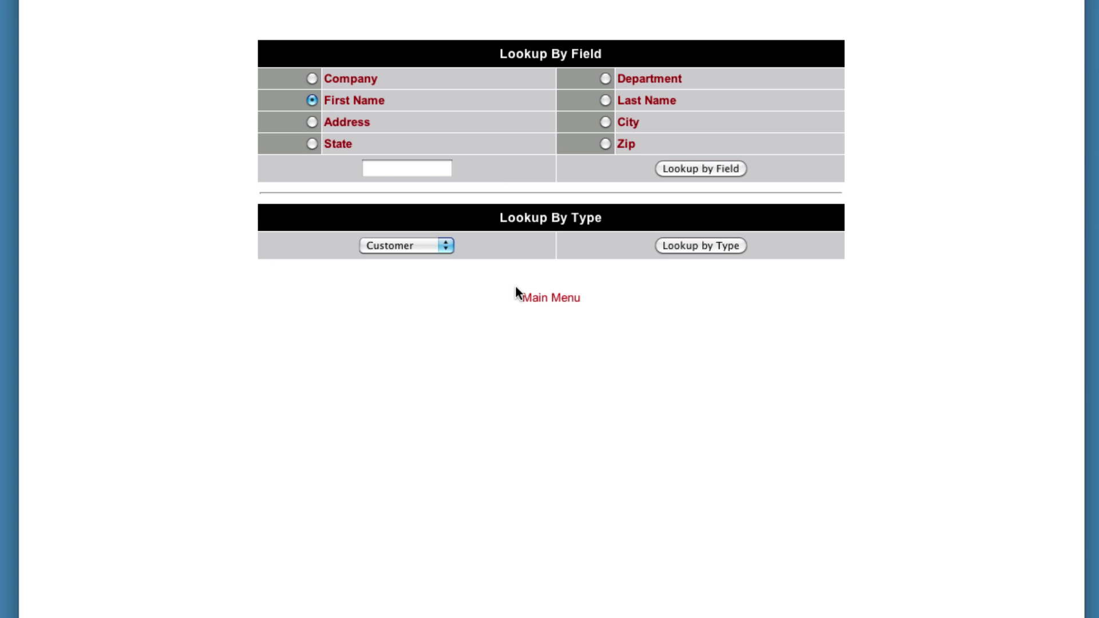
left_click(530, 297)
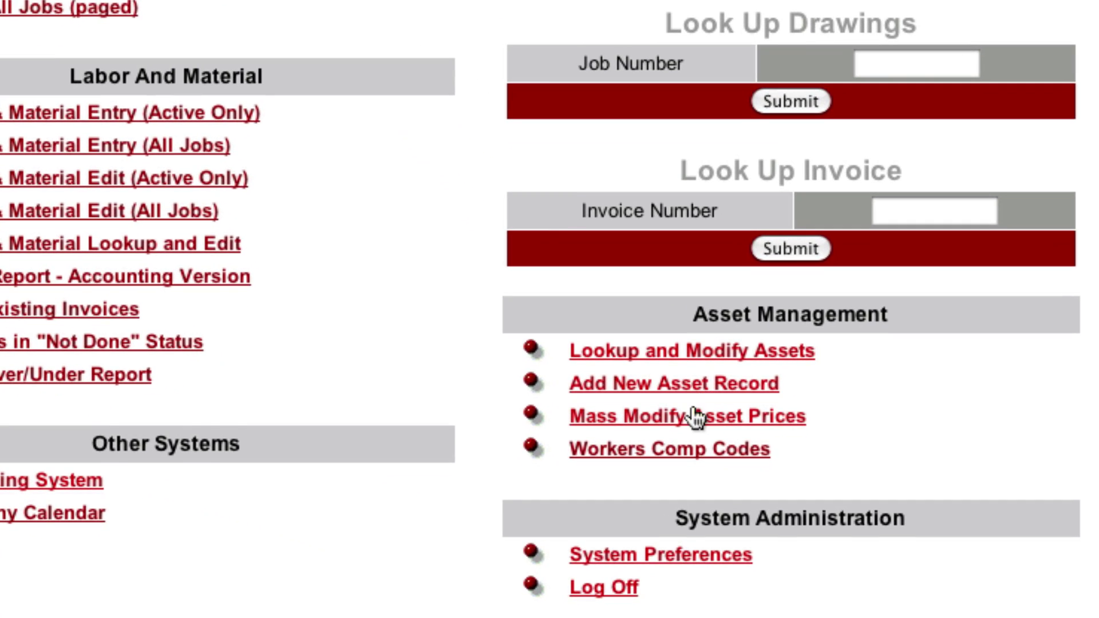
left_click(696, 418)
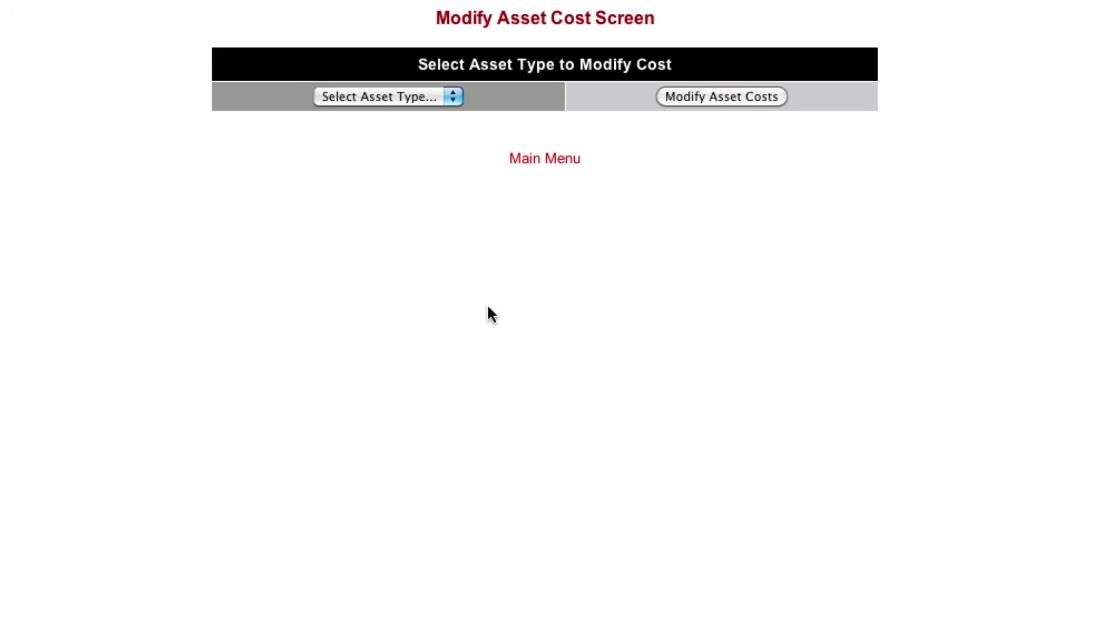
left_click(382, 97)
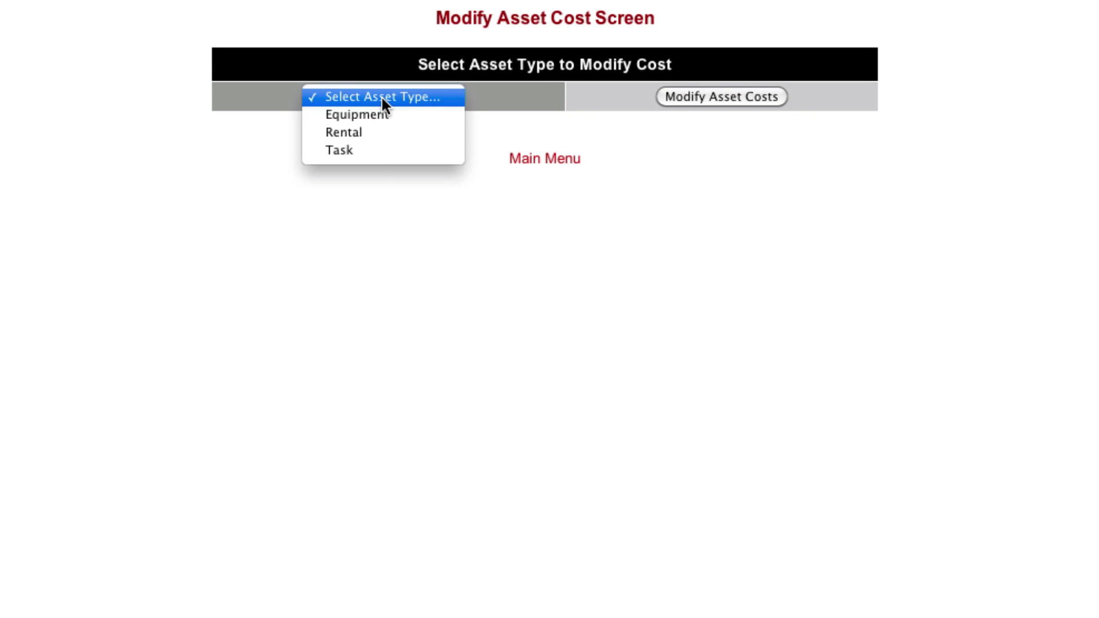
left_click(372, 150)
left_click(689, 99)
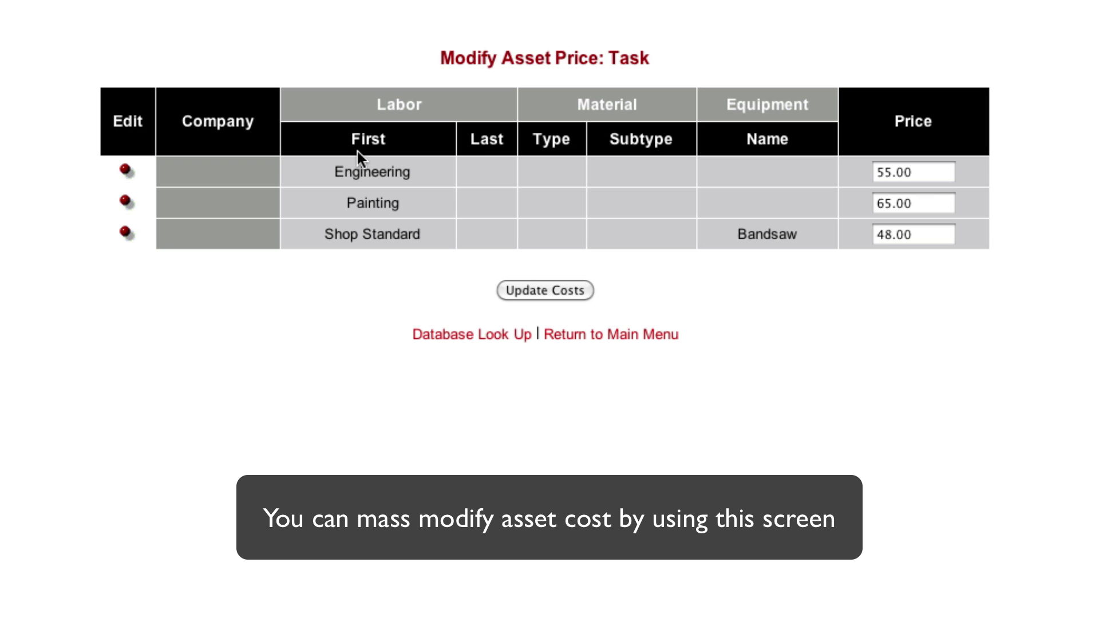
- Change the Engineering task price from 55.00 to 60.00
left_click(888, 170)
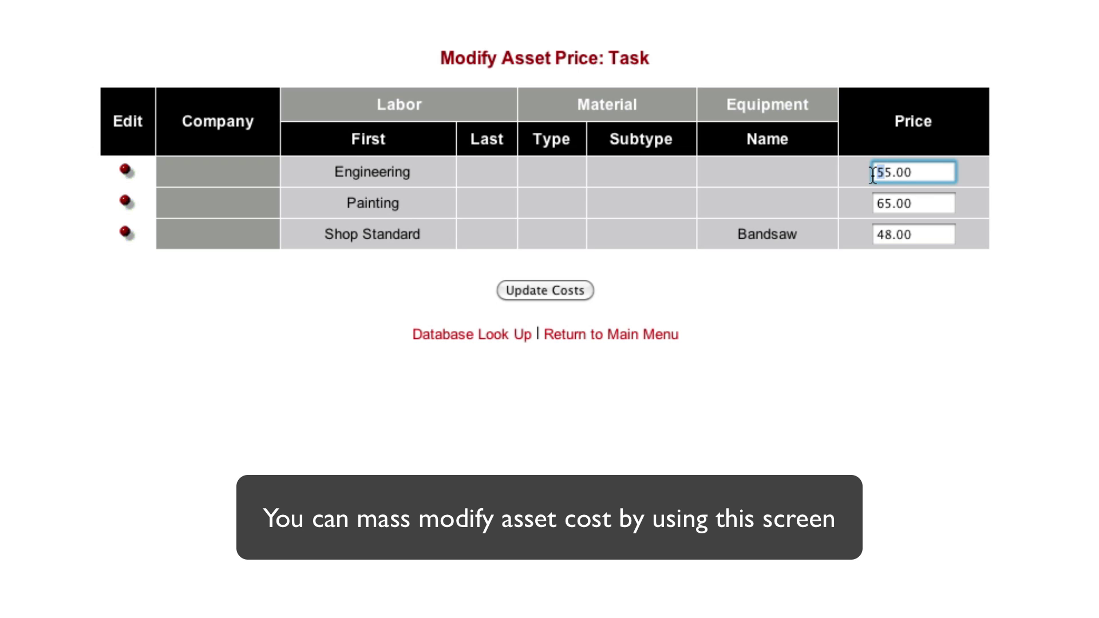
left_click_drag(875, 172, 891, 172)
type("609")
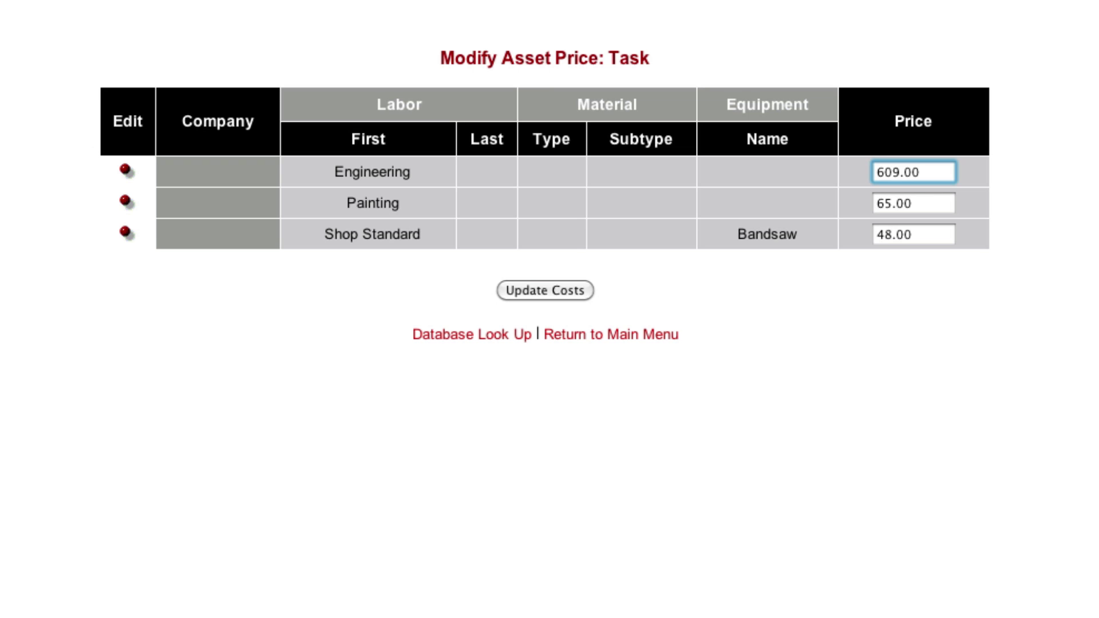
key("BackSpace")
left_click(960, 294)
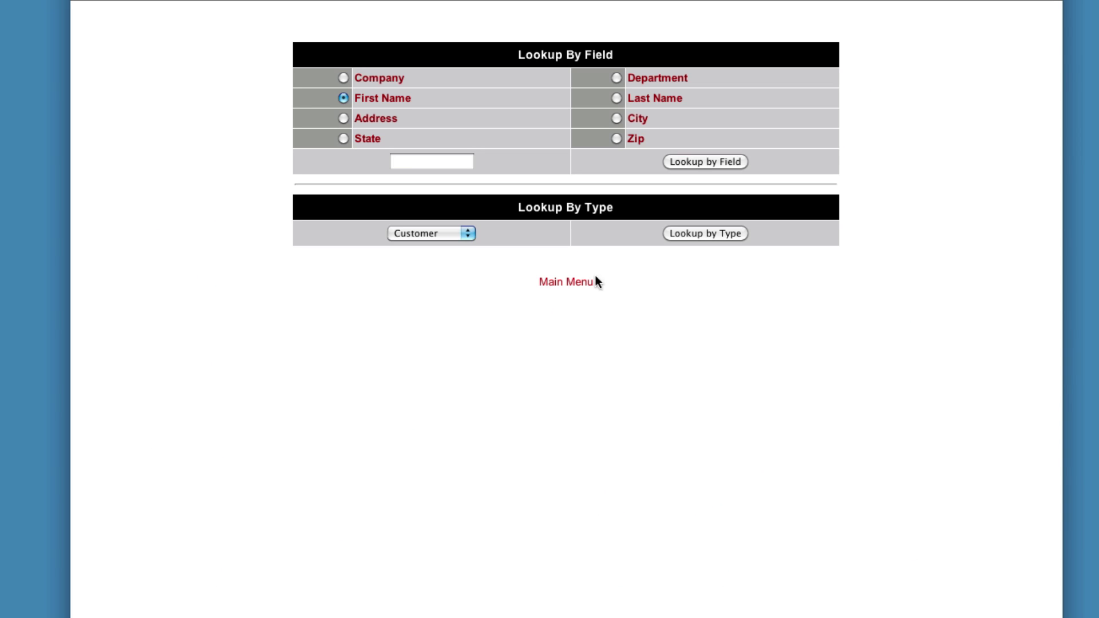
- Look up Task assets to confirm Engineering now shows 60.00
left_click(417, 233)
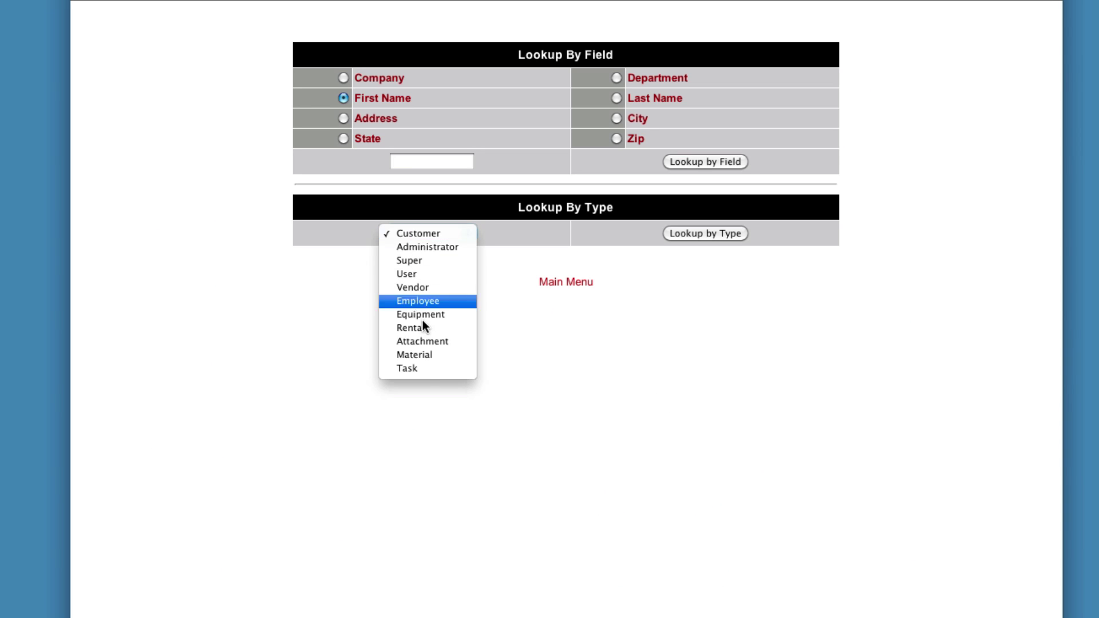
left_click(415, 367)
left_click(719, 233)
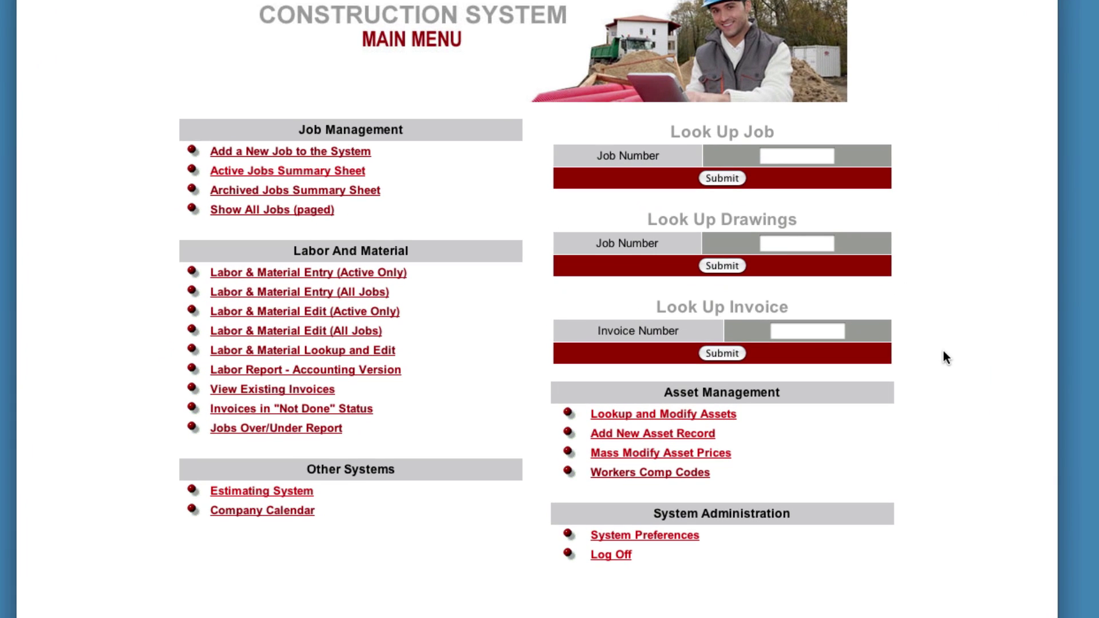
- Open the Estimating System and start a new estimate with default entry counts
left_click(273, 495)
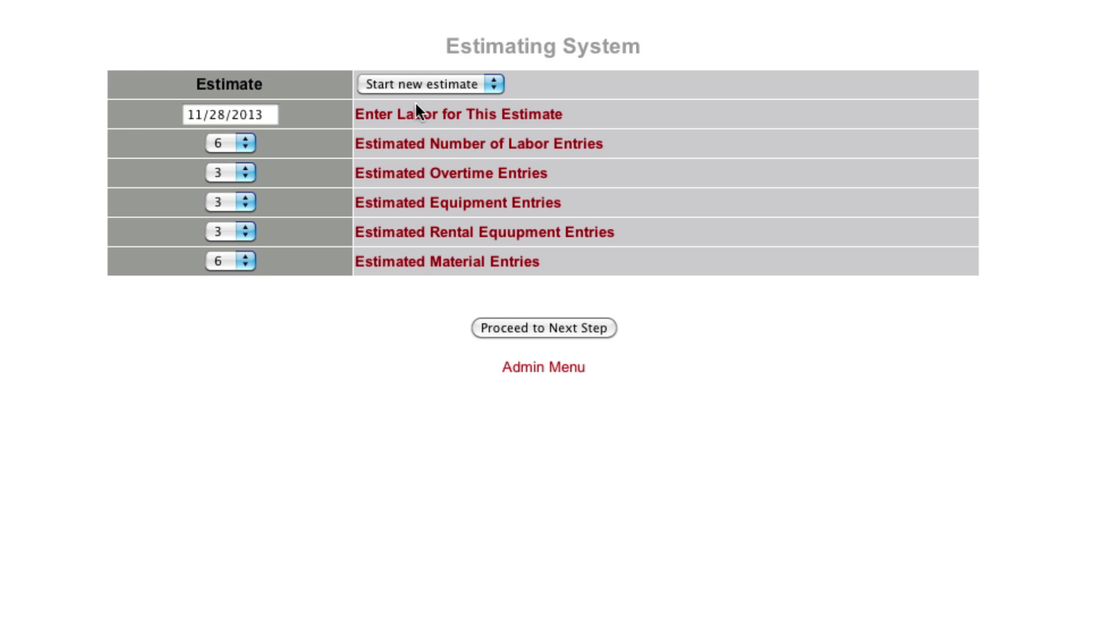
left_click(551, 330)
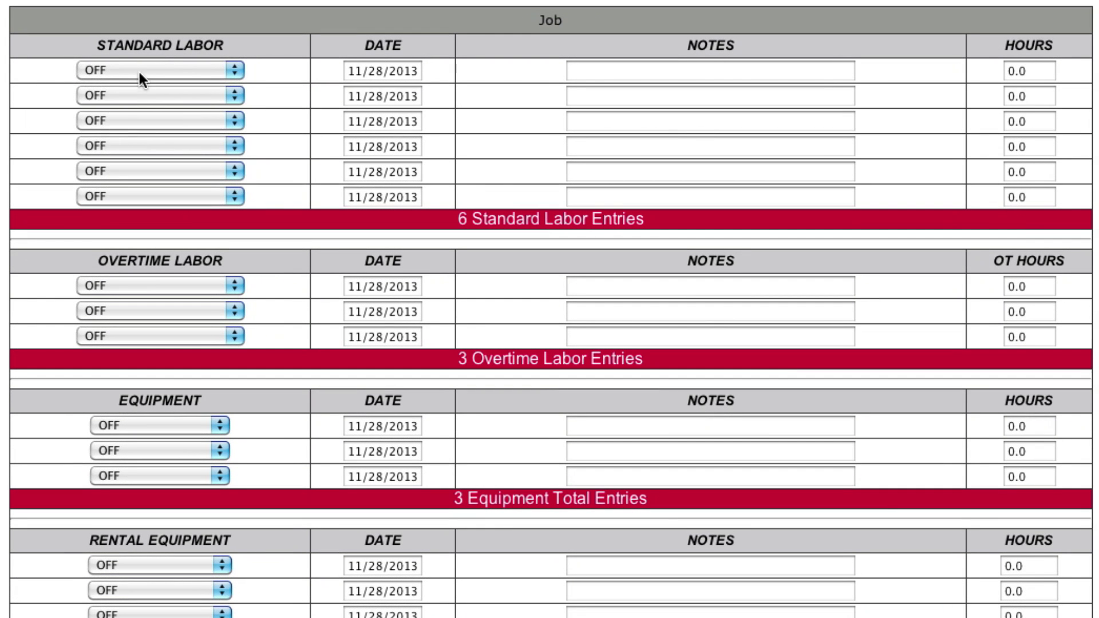
- Fill standard labor rows: Engineering 4.0, Shop Standard 16.0, Painting 4.0 hours
left_click(139, 73)
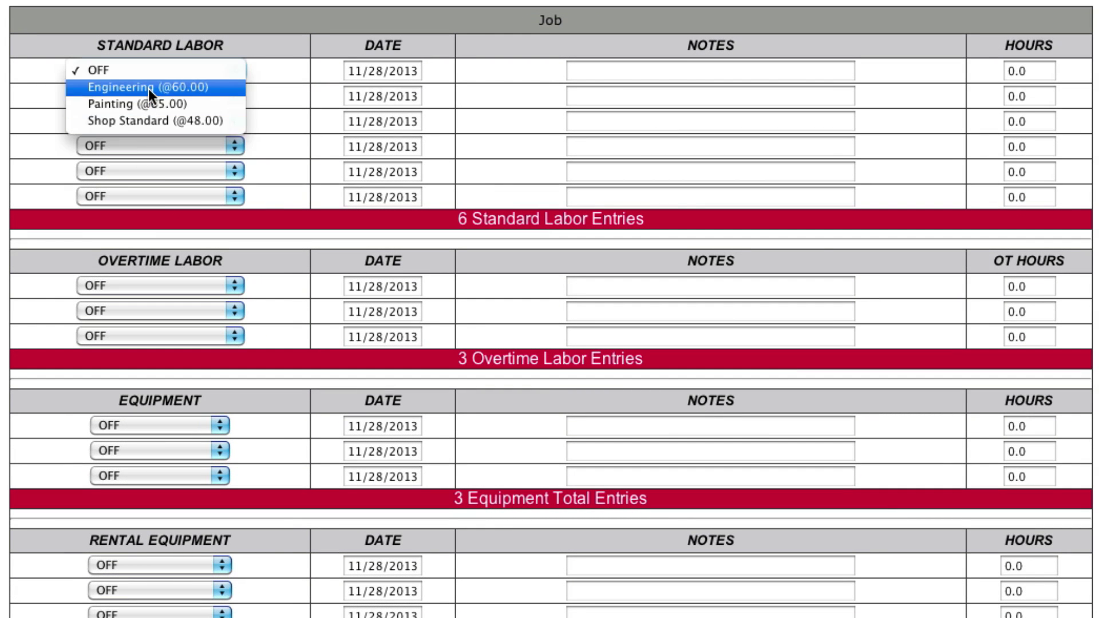
left_click(148, 88)
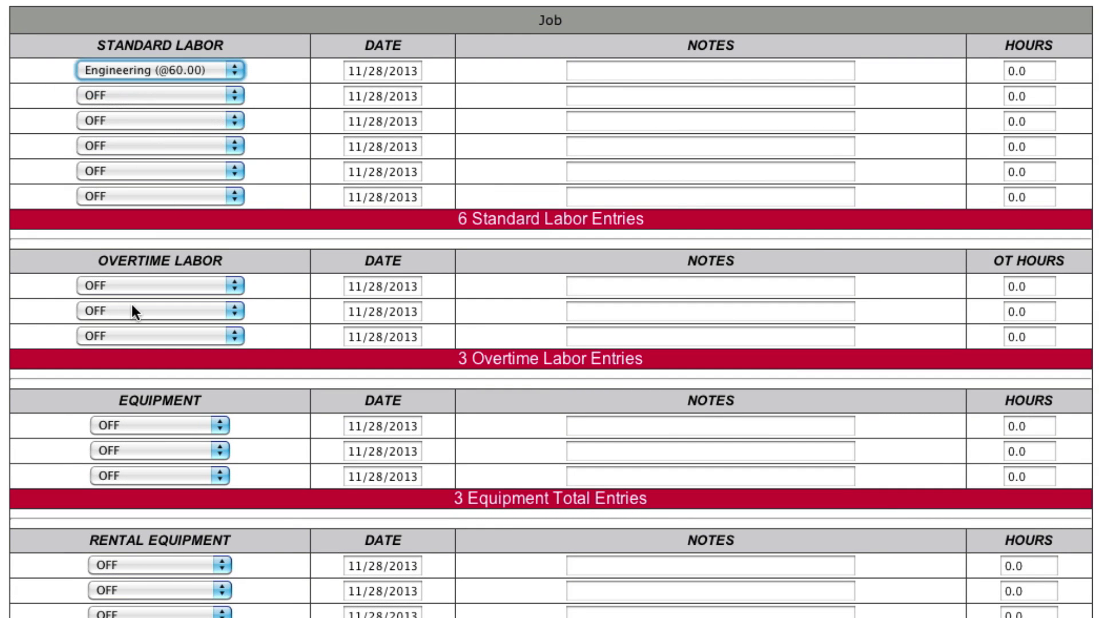
left_click(1030, 72)
type("4.")
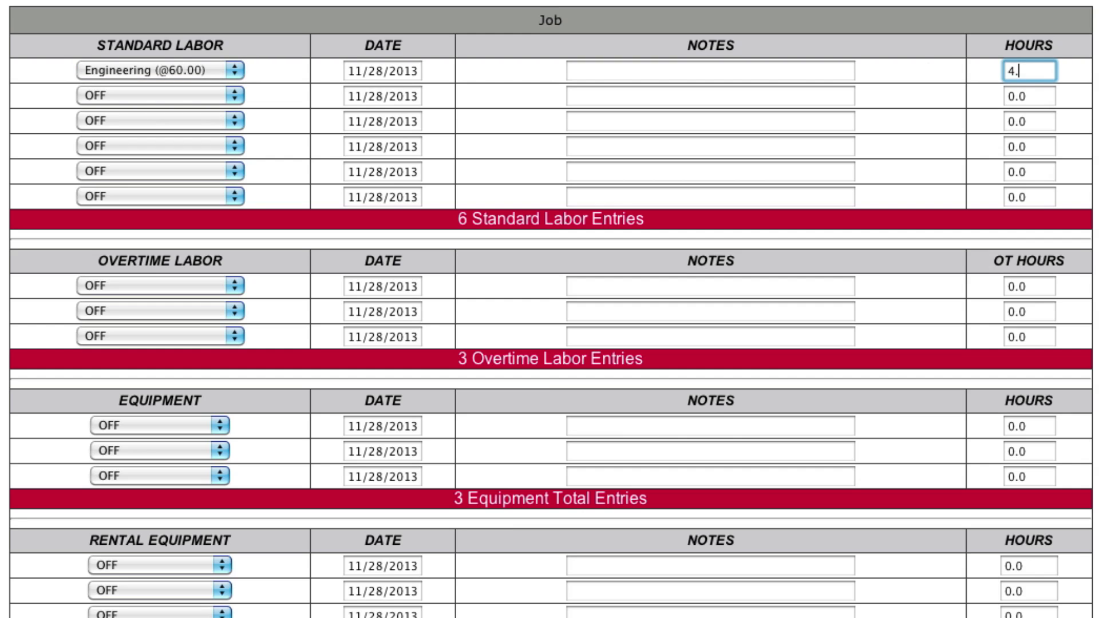
type("0")
left_click(184, 92)
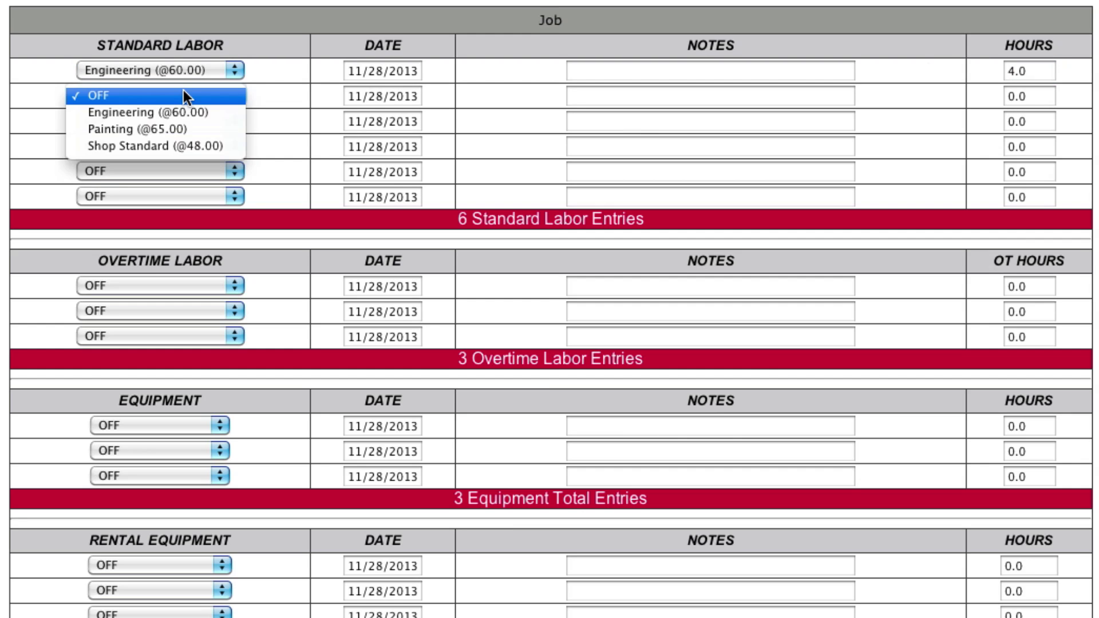
left_click(177, 145)
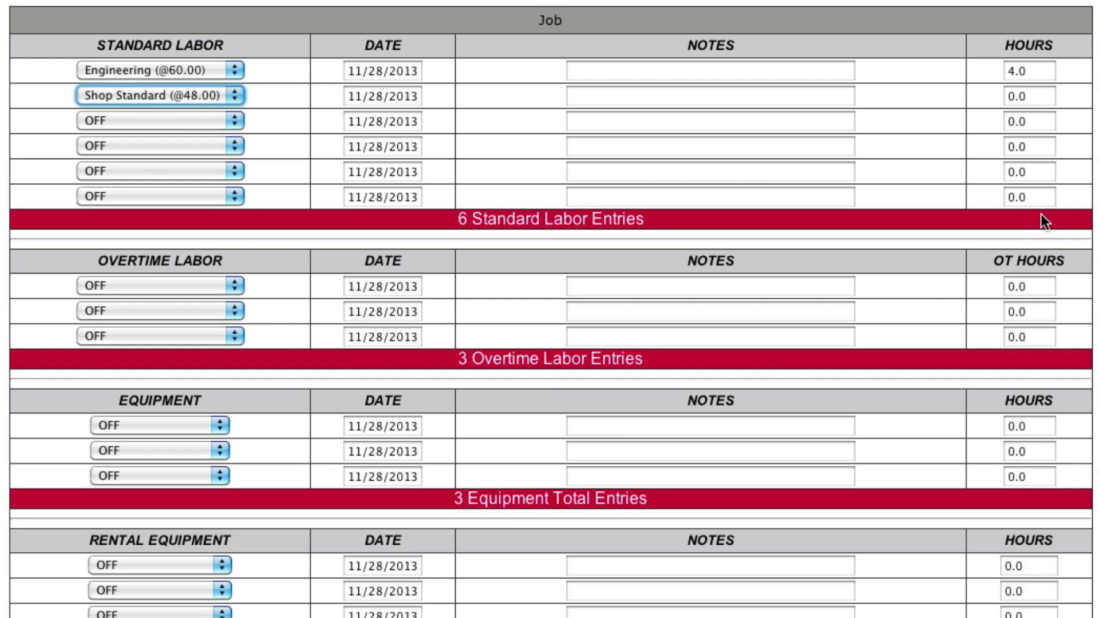
left_click(1035, 96)
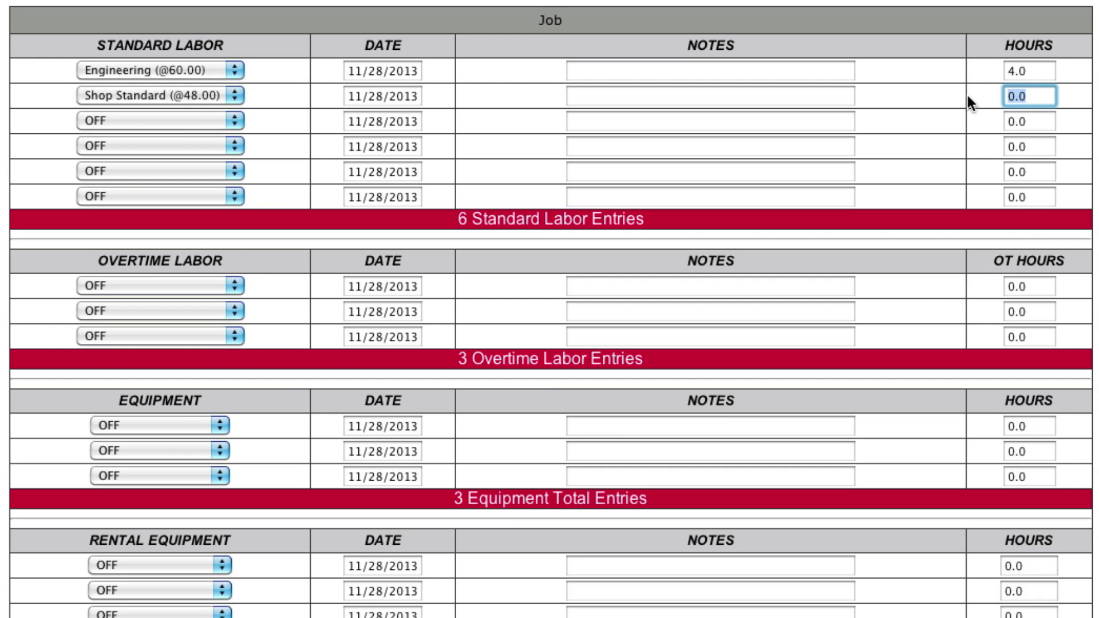
type("16.0")
left_click(204, 120)
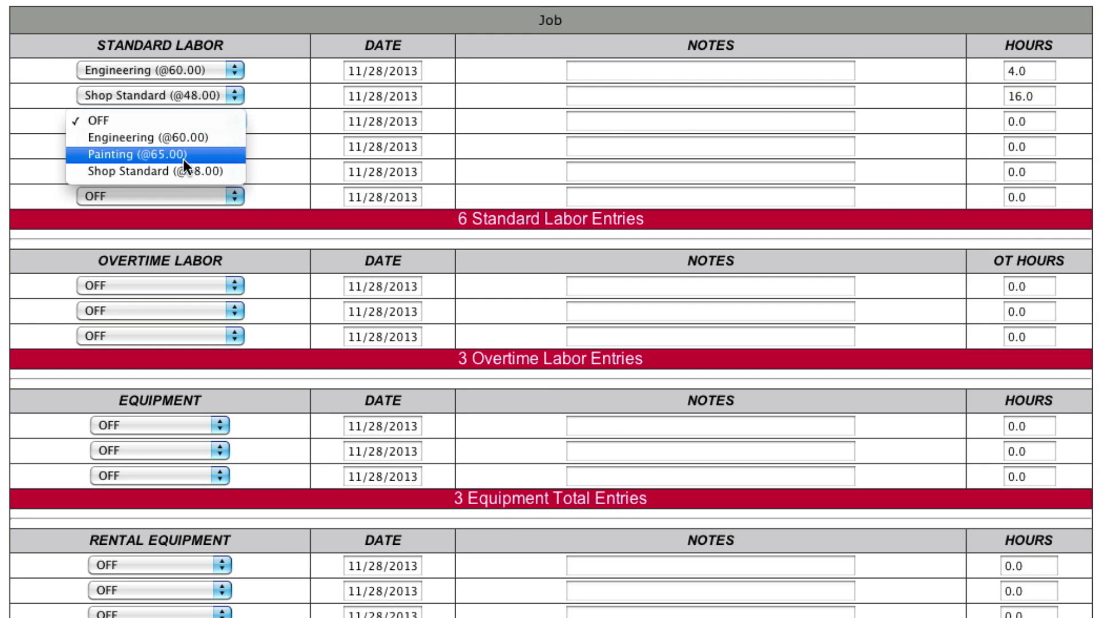
left_click(183, 159)
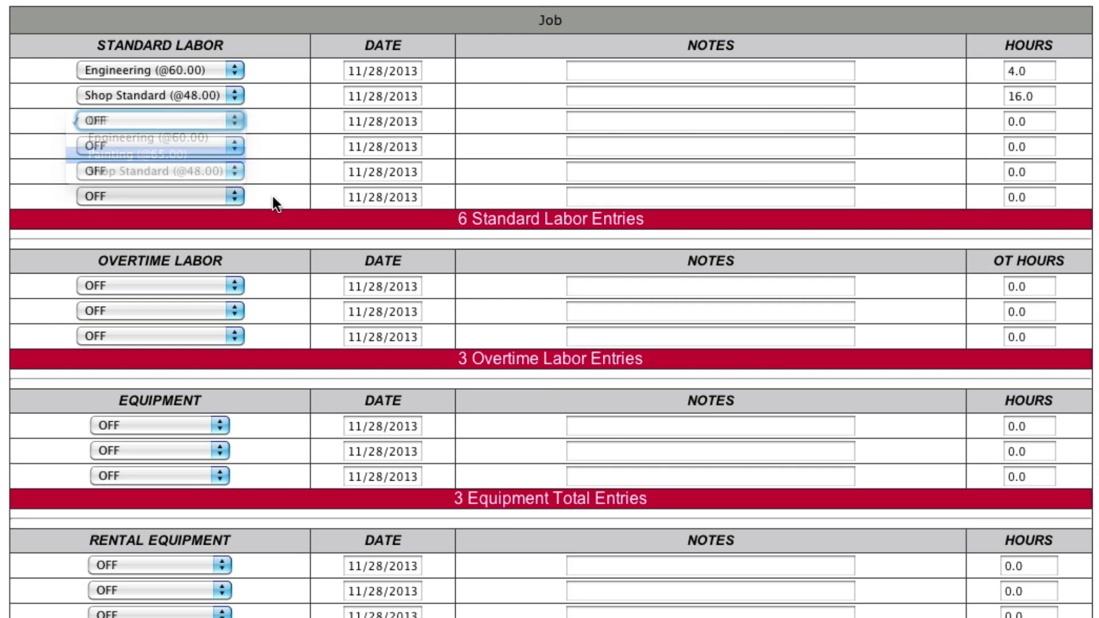
left_click(1037, 123)
type("4.0")
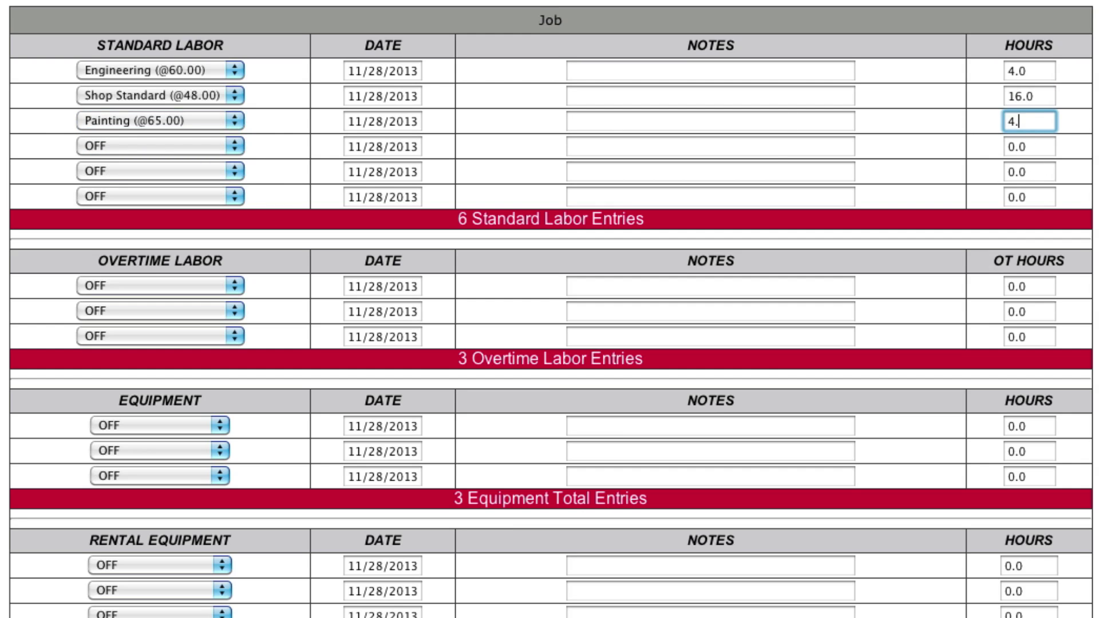
left_click(669, 364)
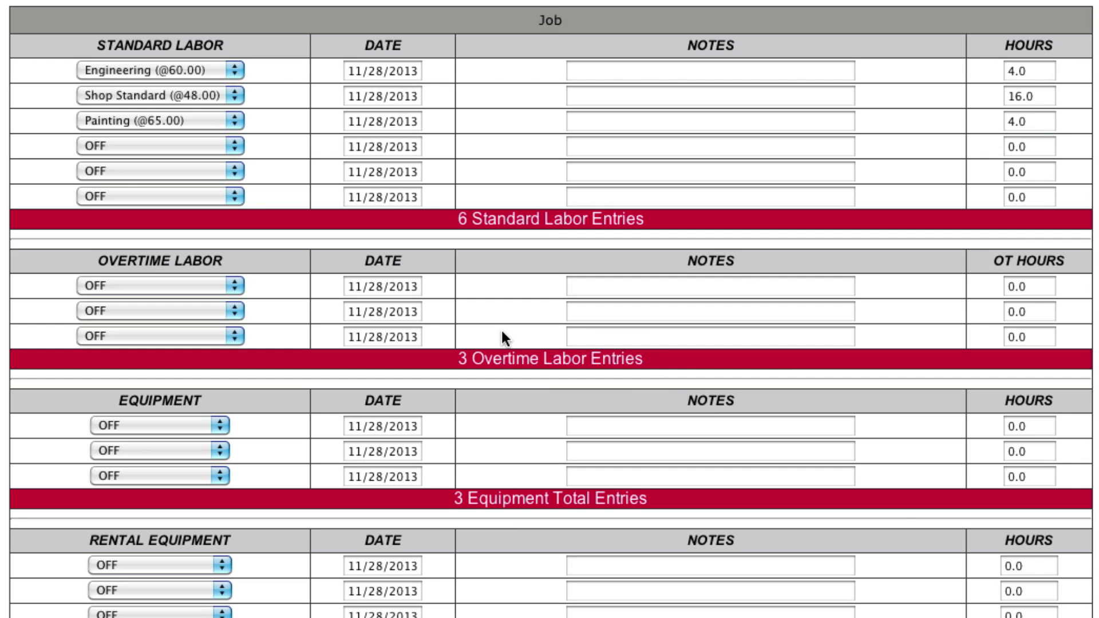
left_click(155, 289)
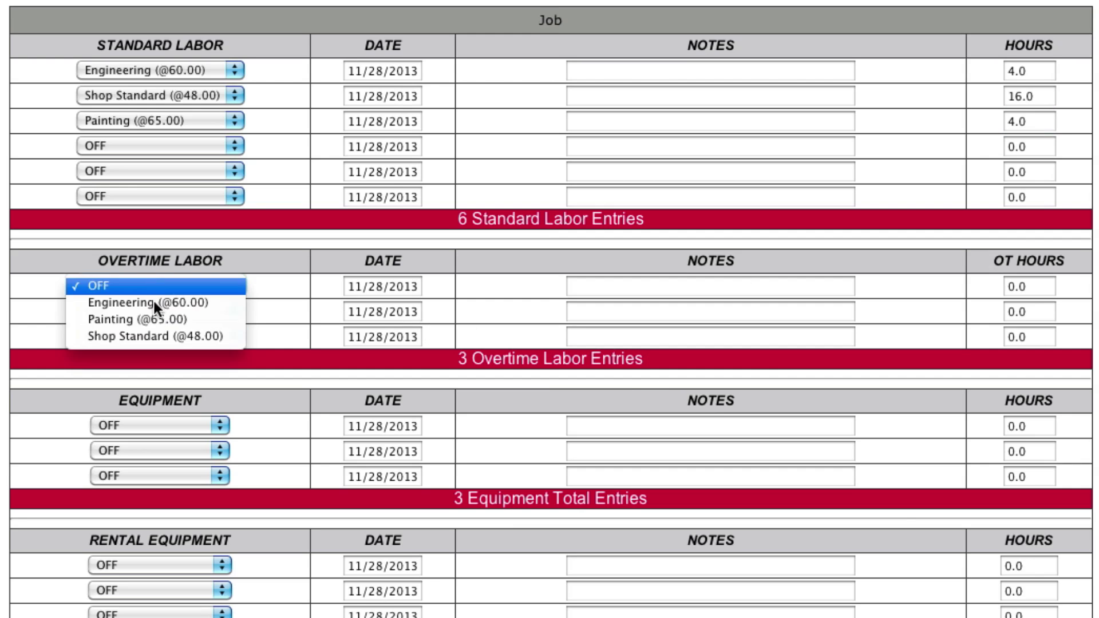
left_click(153, 339)
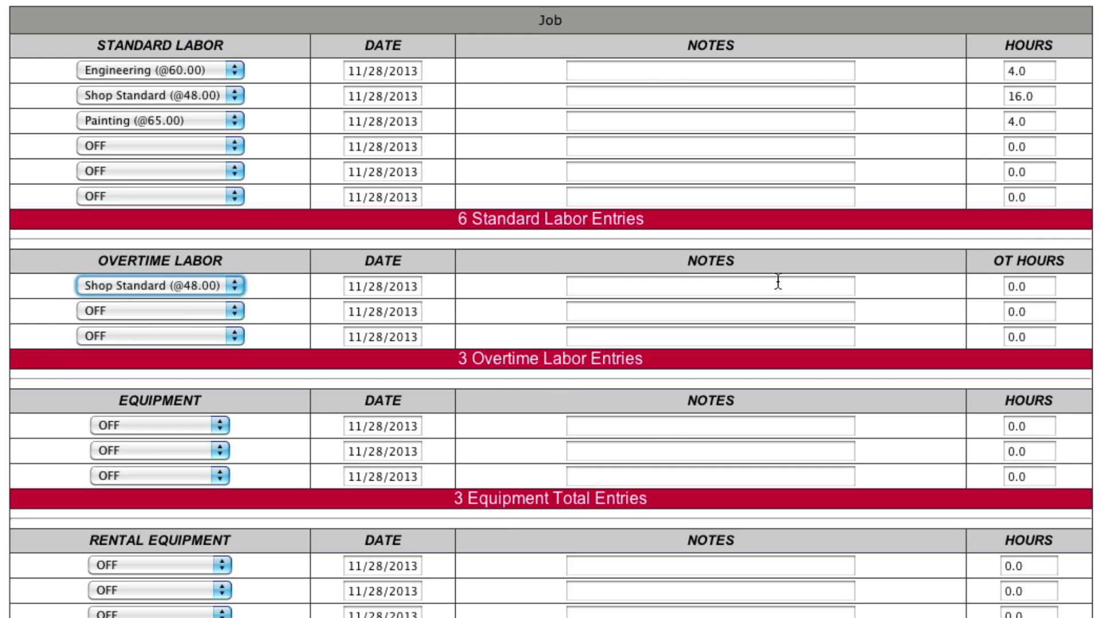
left_click(1038, 289)
left_click_drag(995, 291, 939, 292)
type("56")
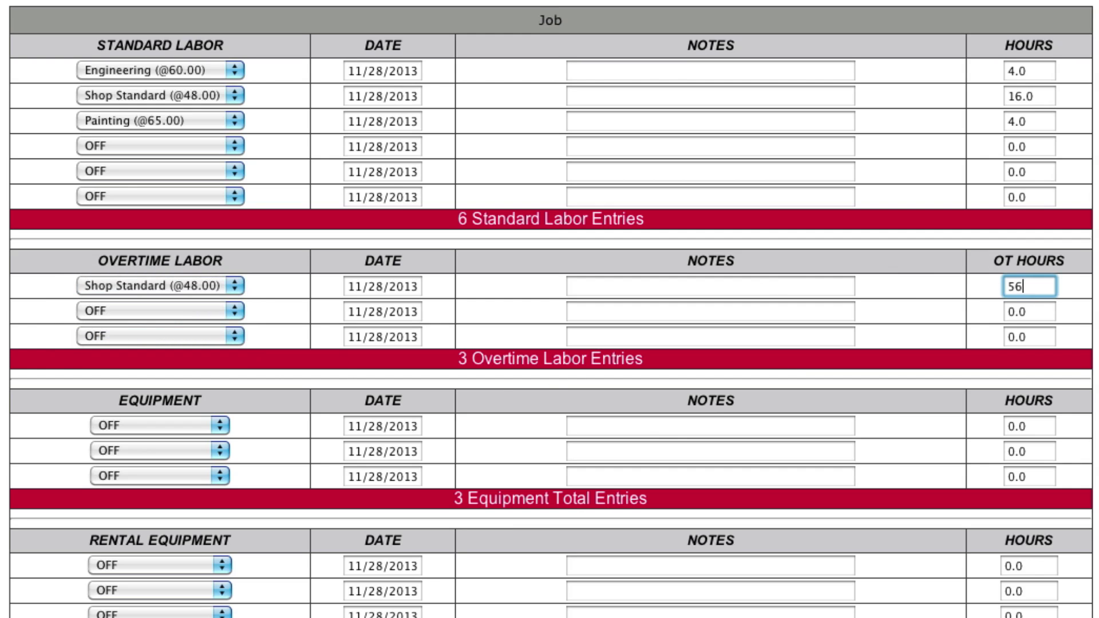
key("BackSpace")
- Complete 5.0 OT hours, then add Band Saw and Truck equipment at 2.0 hours each
type(".0")
left_click(660, 484)
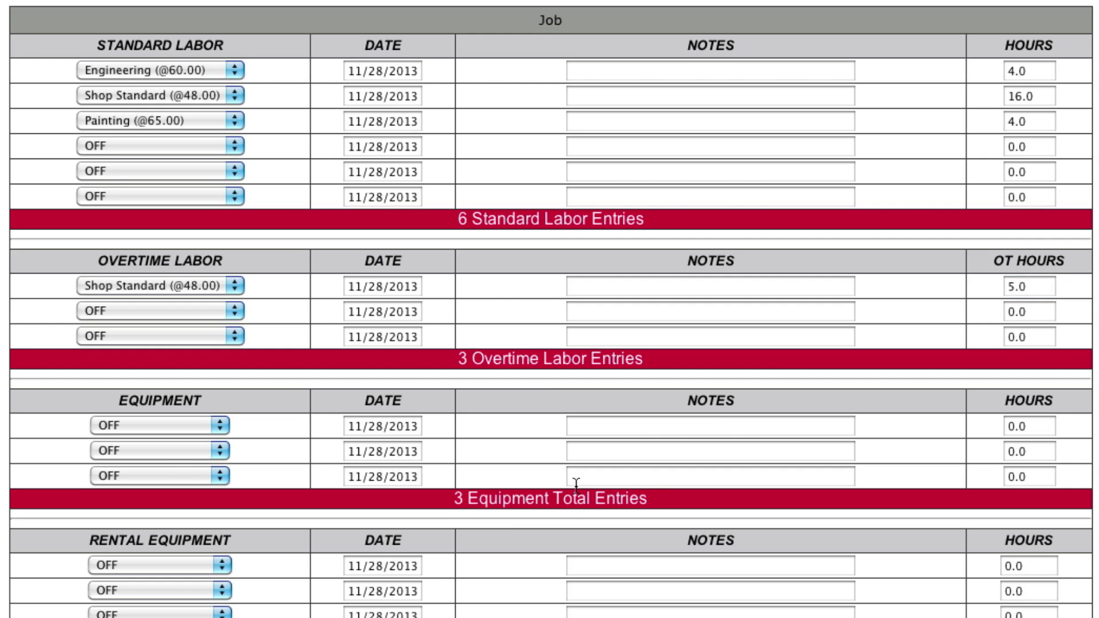
left_click(150, 424)
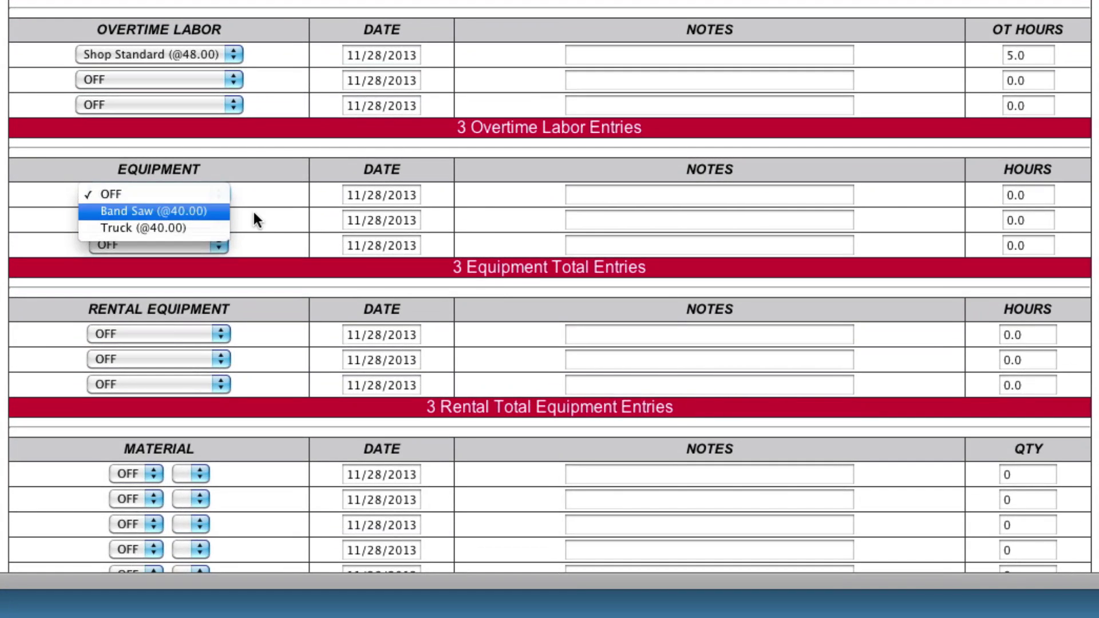
left_click(218, 392)
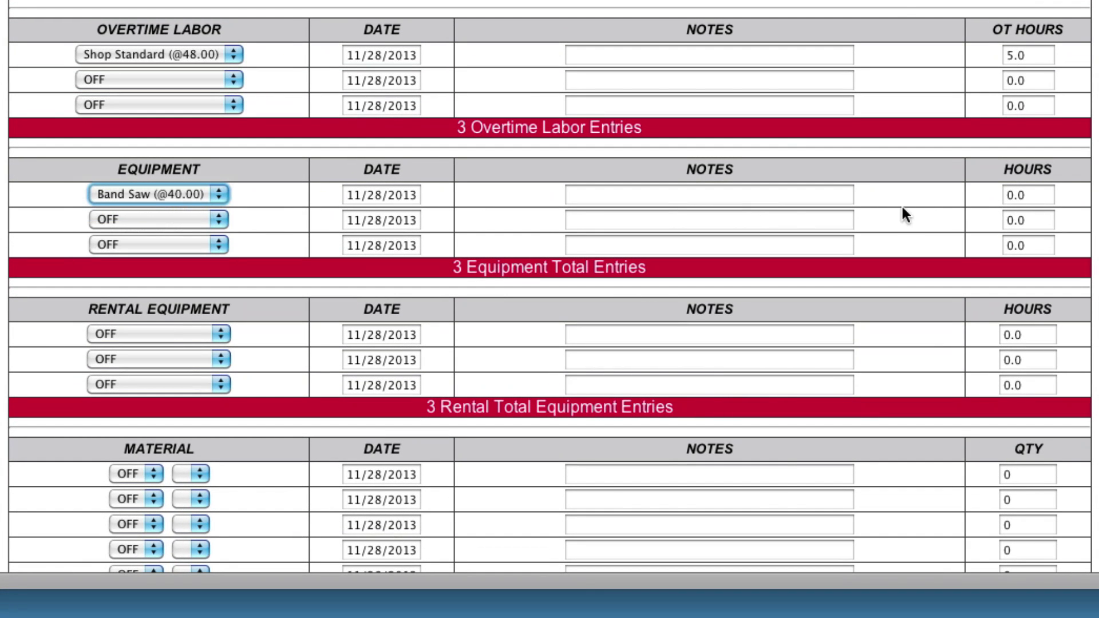
left_click(1029, 196)
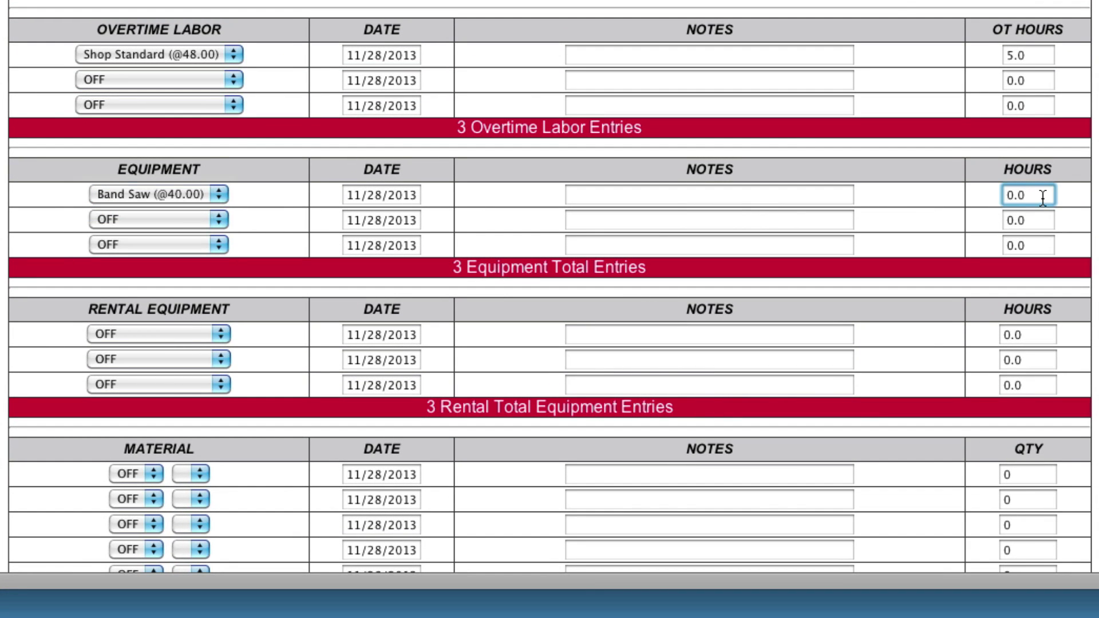
left_click_drag(1043, 197, 982, 195)
type("2.0")
left_click(283, 207)
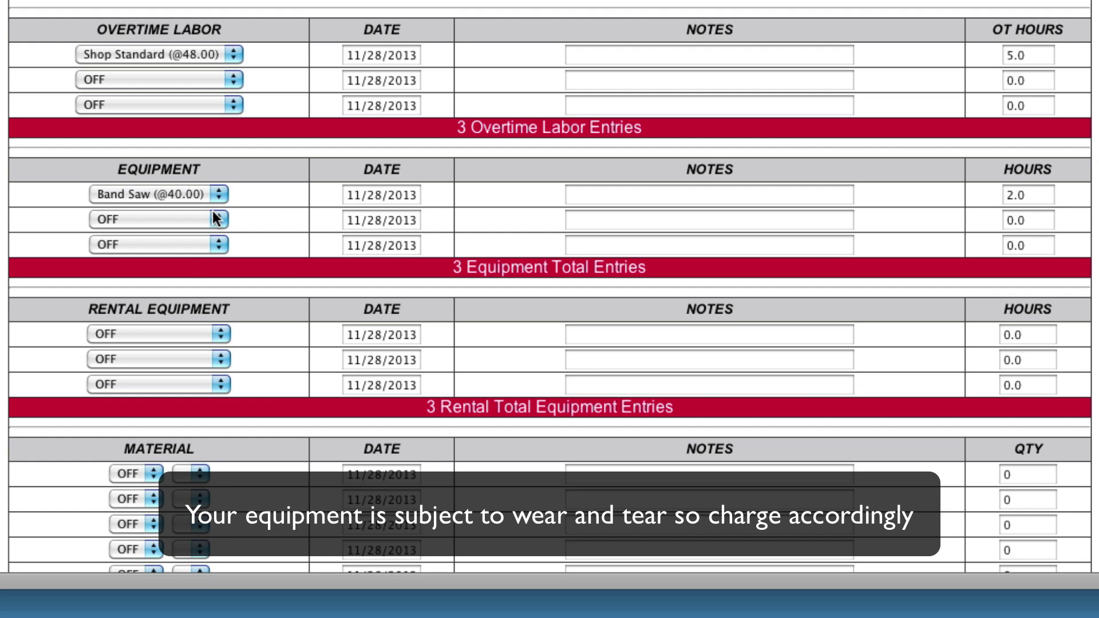
left_click(184, 219)
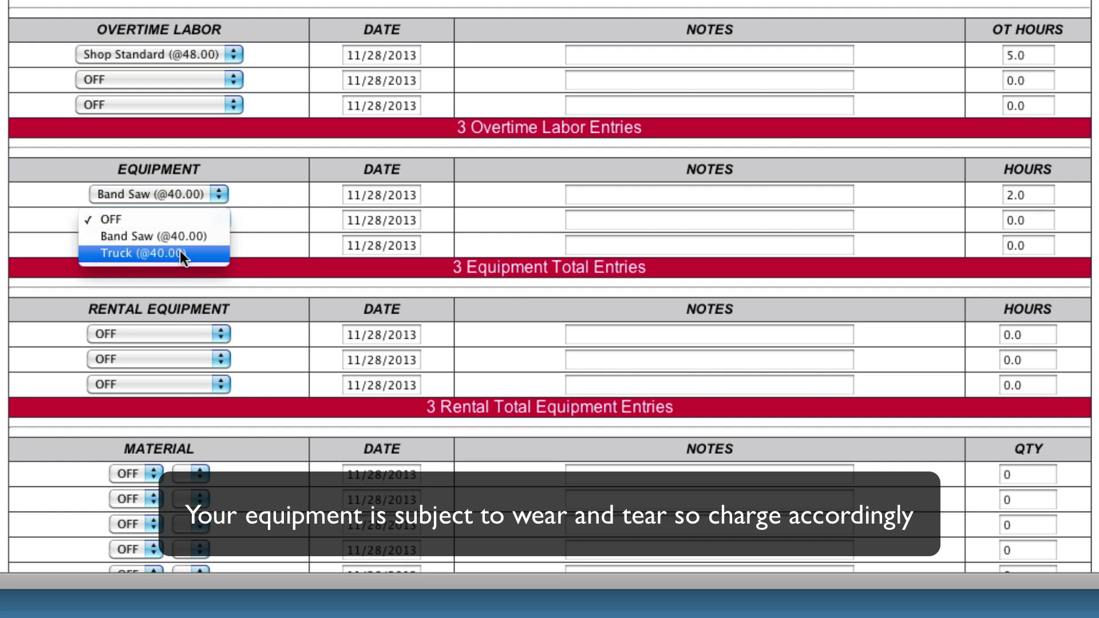
left_click(234, 276)
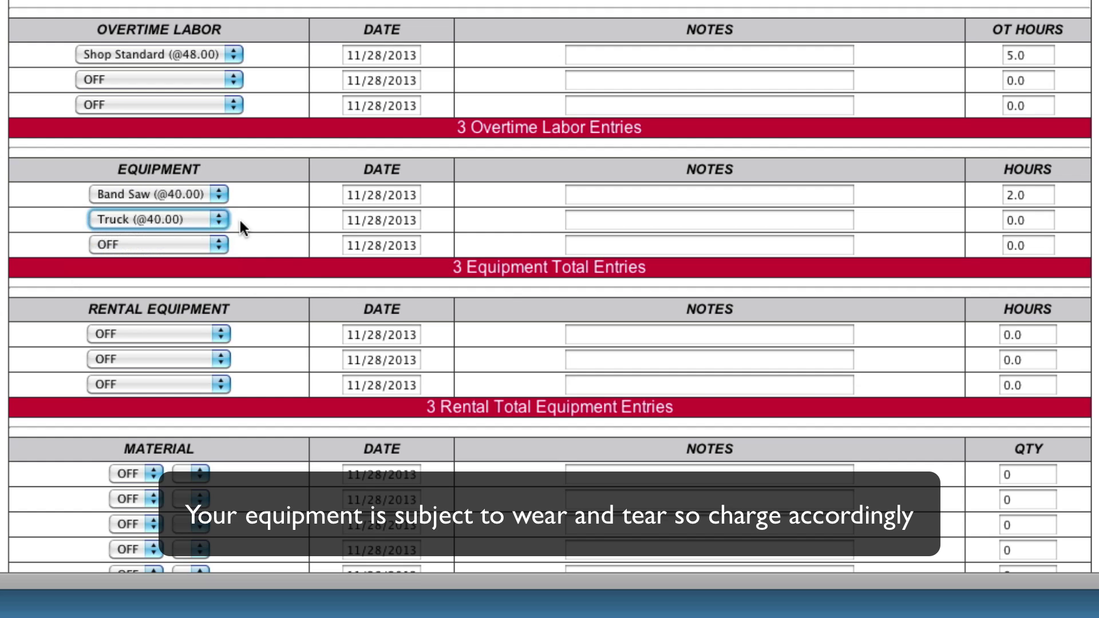
double_click(1030, 221)
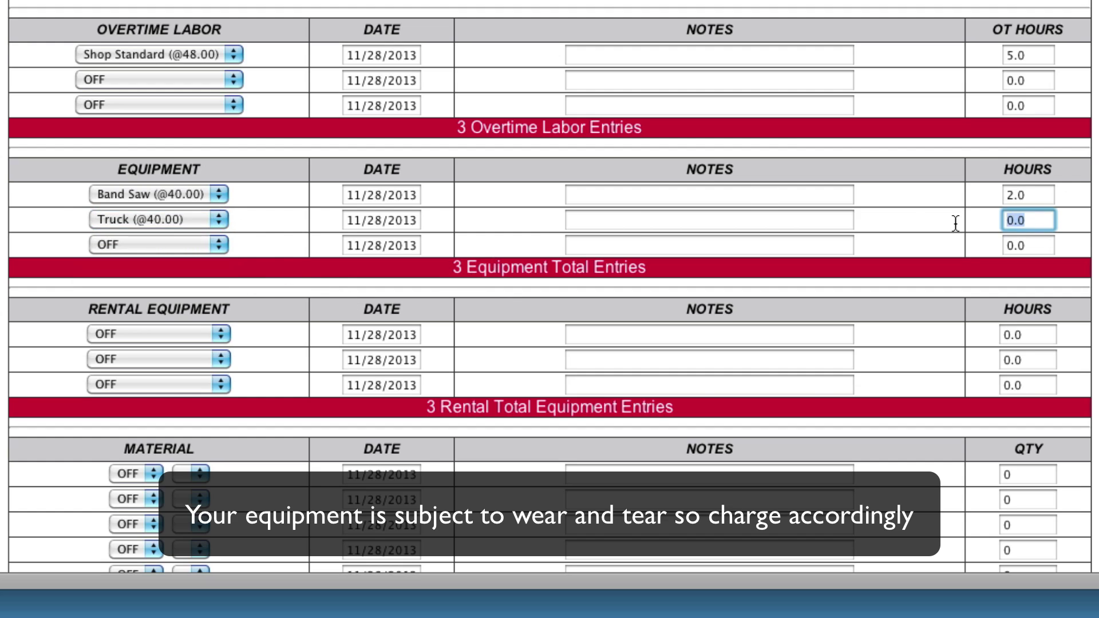
type("2.0")
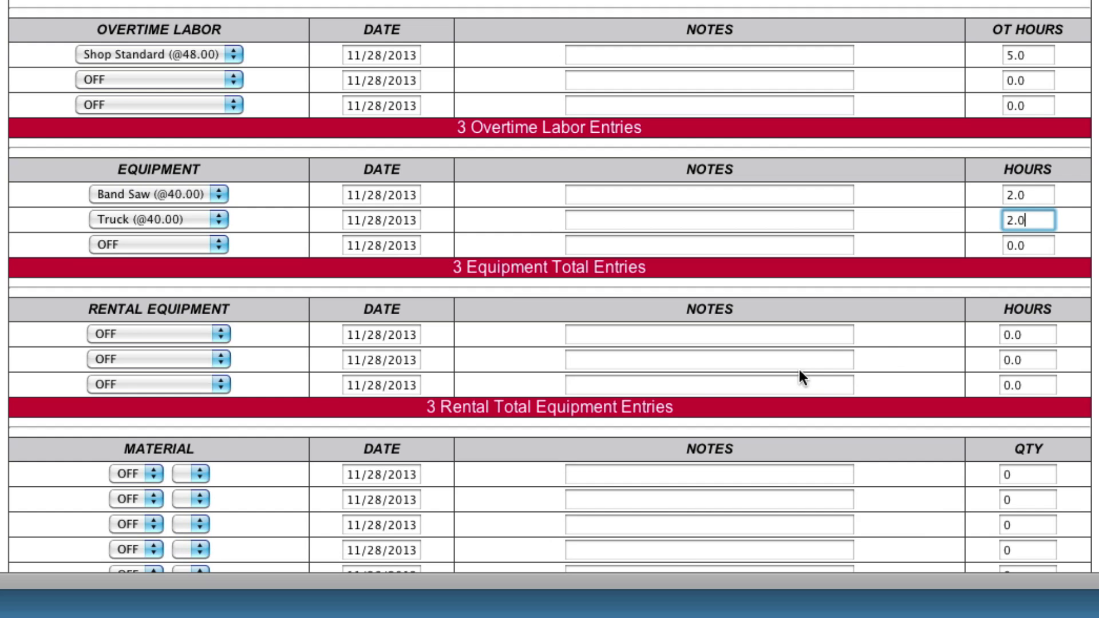
- Add a Forklift rental row with 4.0 hours
left_click(158, 336)
left_click(187, 352)
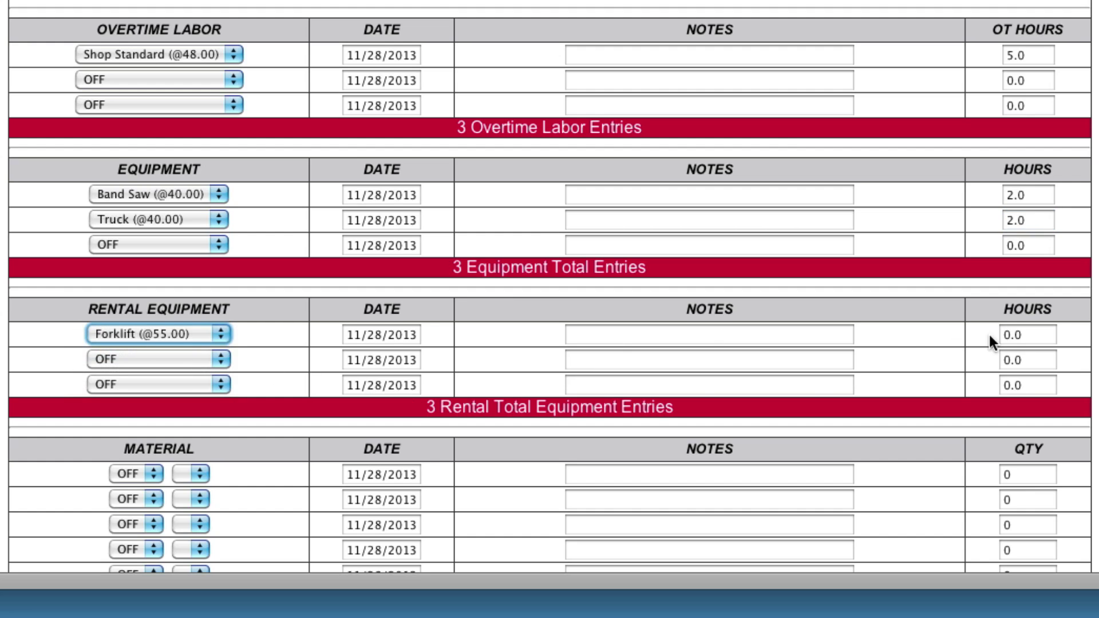
left_click(1040, 336)
left_click_drag(1034, 335, 980, 335)
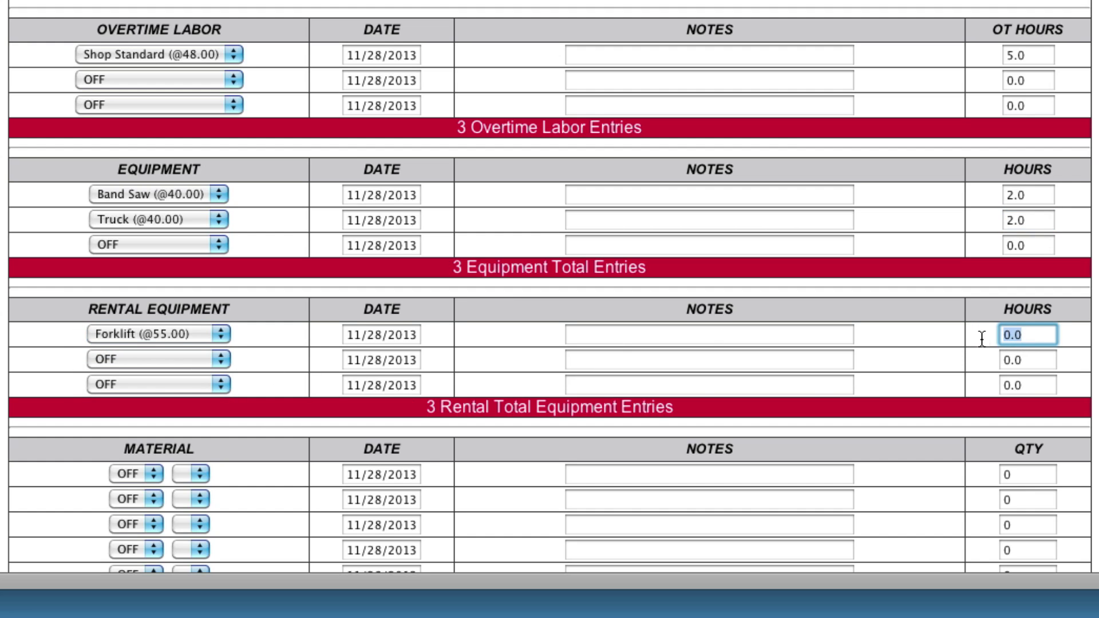
type("4.0")
- Generate the estimate from the entered labor, equipment and rental items
scroll(550, 286, "down", 2)
scroll(549, 286, "down", 8)
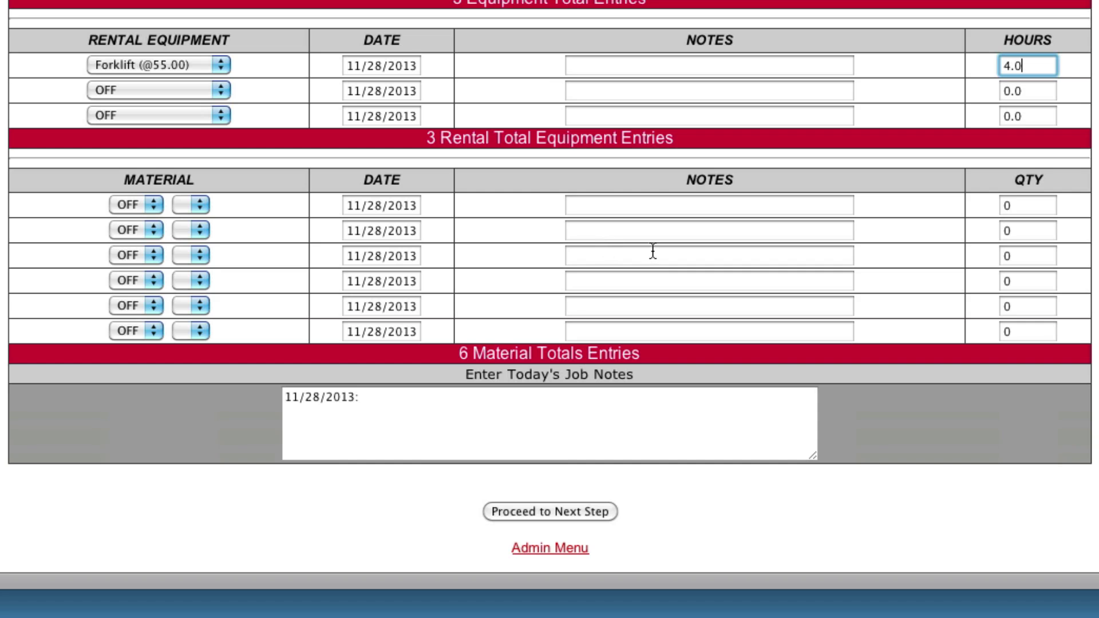
left_click(538, 515)
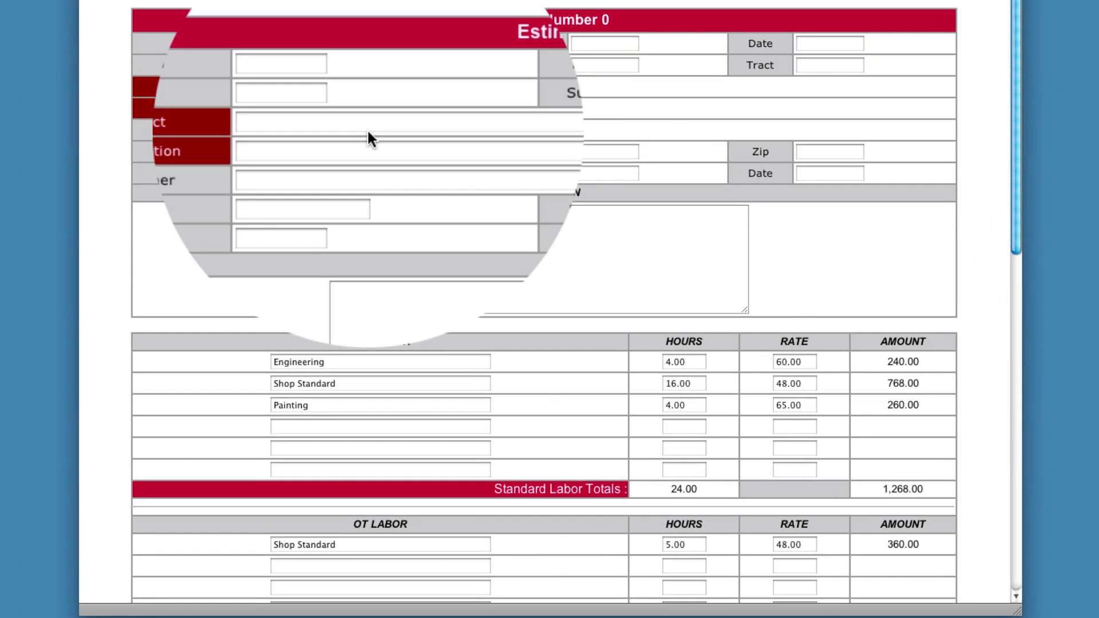
- Set the estimate's Project to 'rush project' and Description to 'test company'
left_click(395, 87)
type("test")
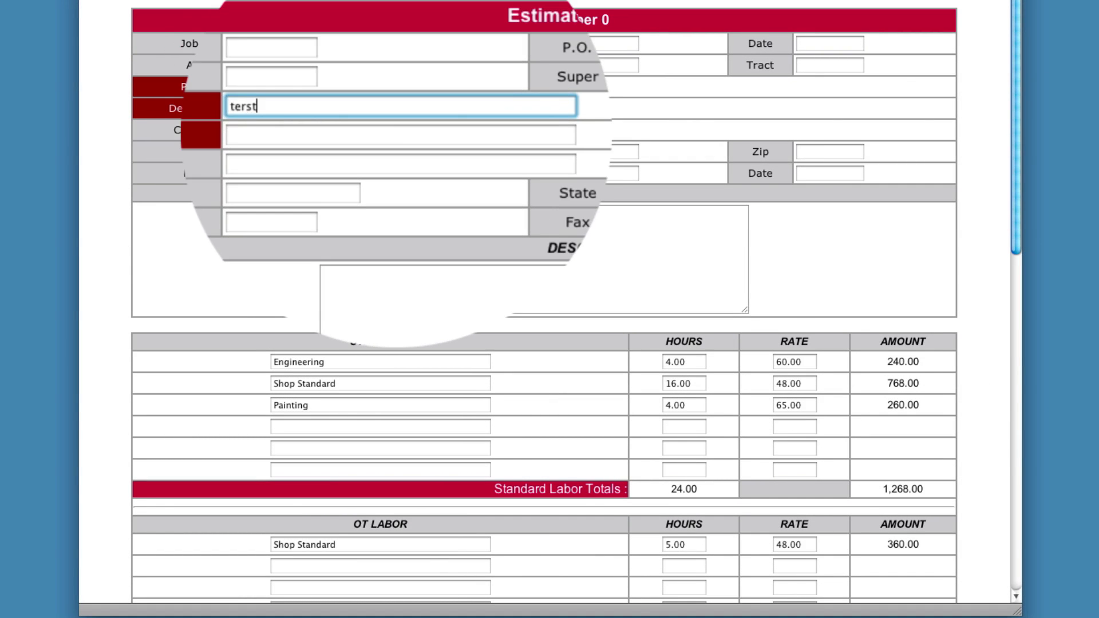
key("BackSpace")
key("BackSpace")
key("BackSpace")
key("BackSpace")
type("rush prod")
key("BackSpace")
type("ject")
key("Tab")
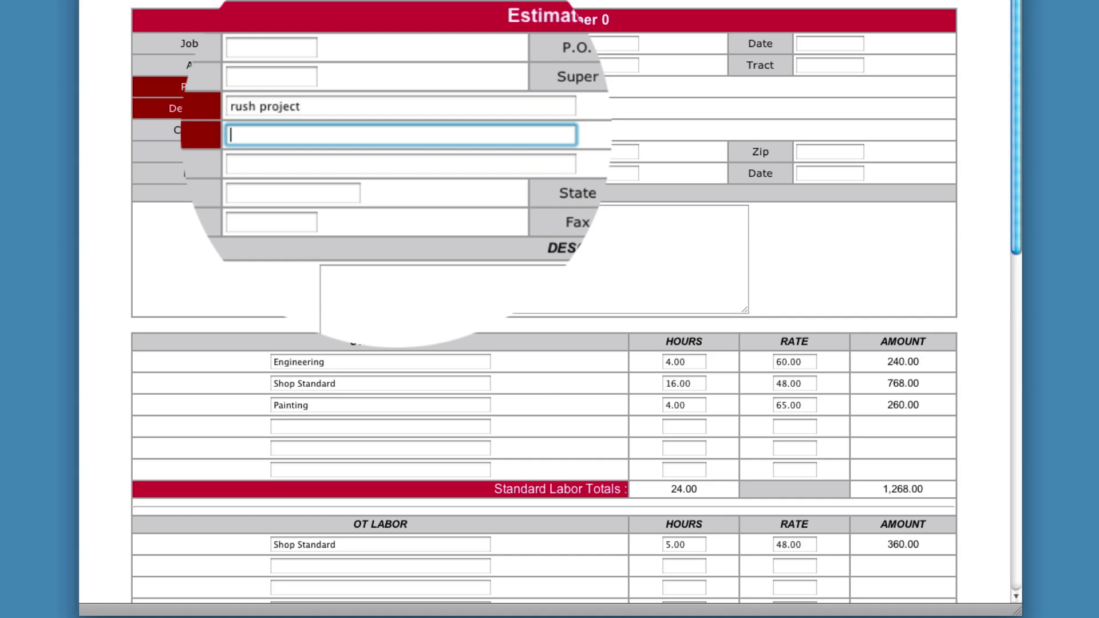
type("test company")
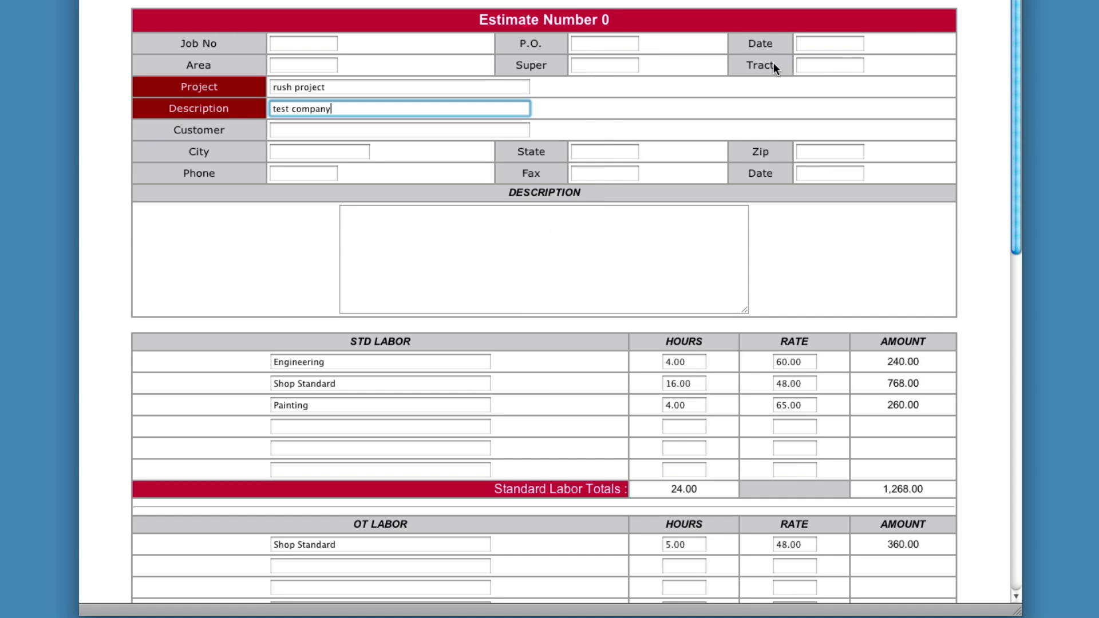
left_click_drag(1015, 18, 1016, 126)
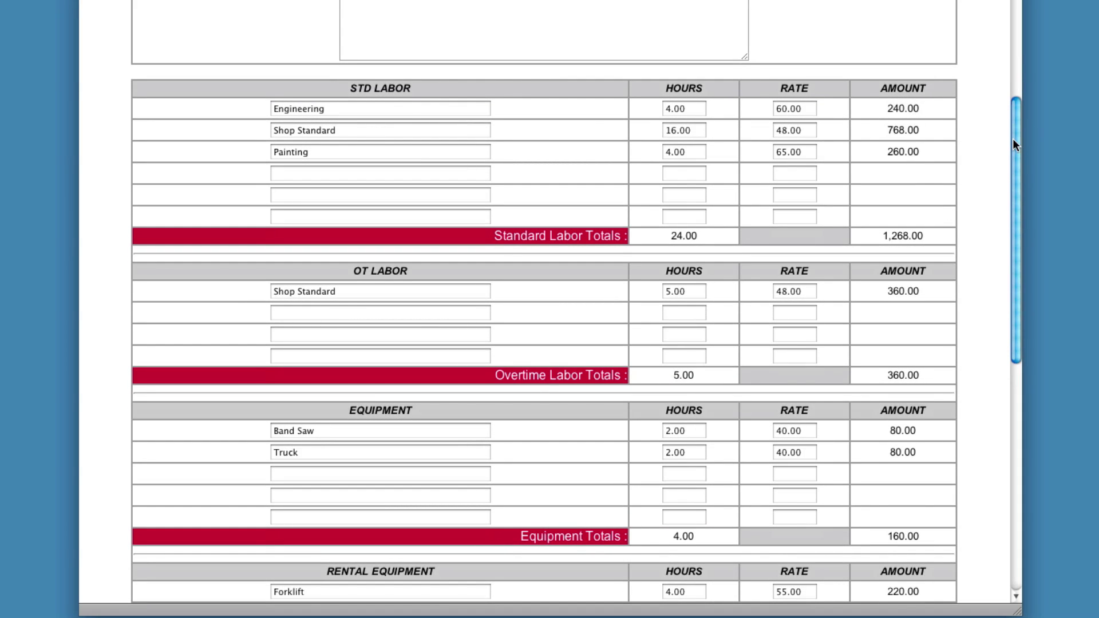
left_click(334, 174)
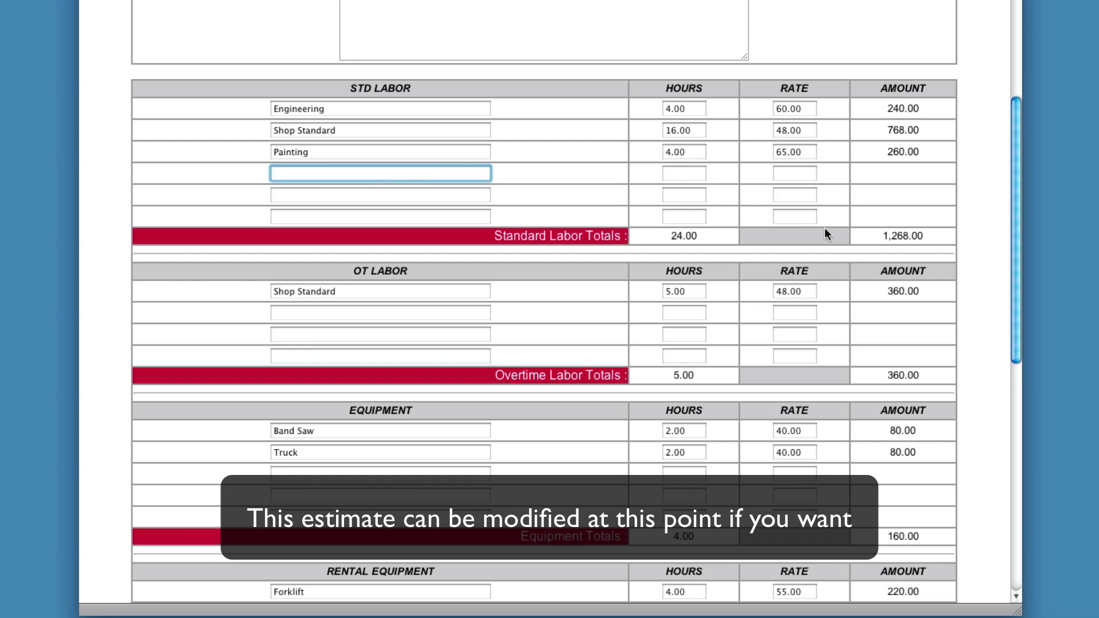
left_click(396, 161)
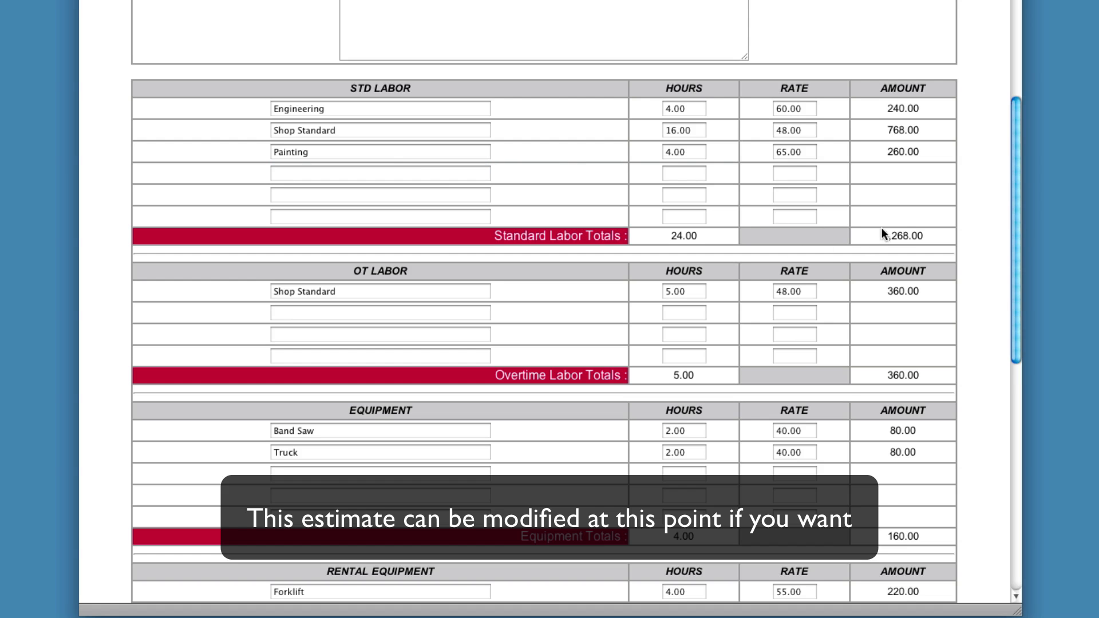
left_click_drag(1018, 133, 999, 366)
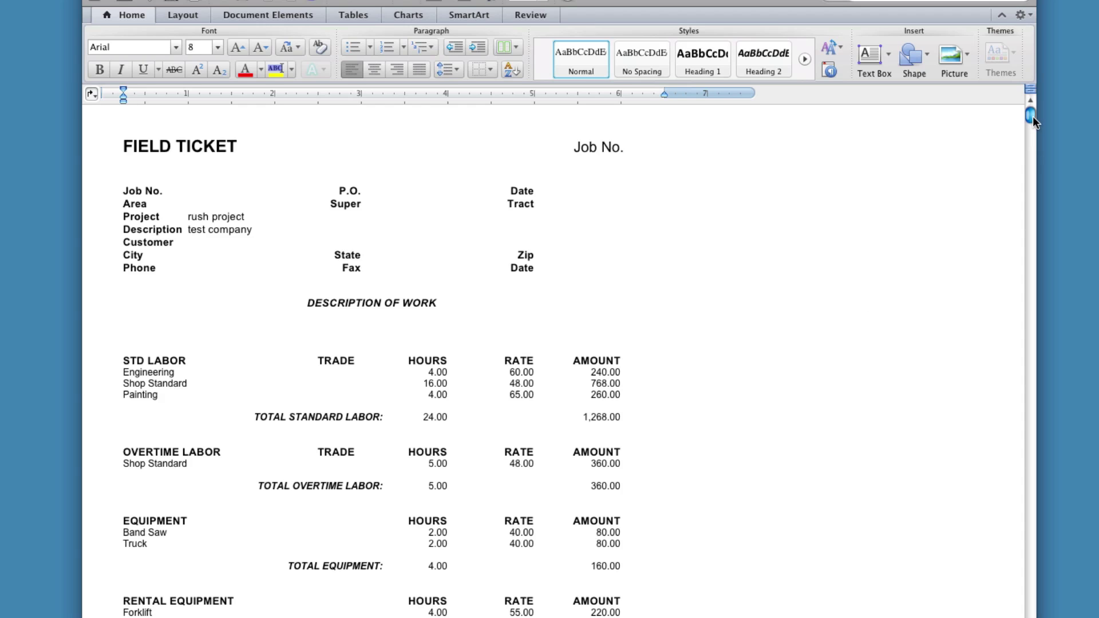
- Review the Word Field Ticket's project name and its $2,008.00 subtotal, $200.80 overhead and profit, $2,208.80 total
mouse_move(1033, 114)
left_mouse_down()
mouse_move(1021, 289)
mouse_move(1024, 115)
left_mouse_up()
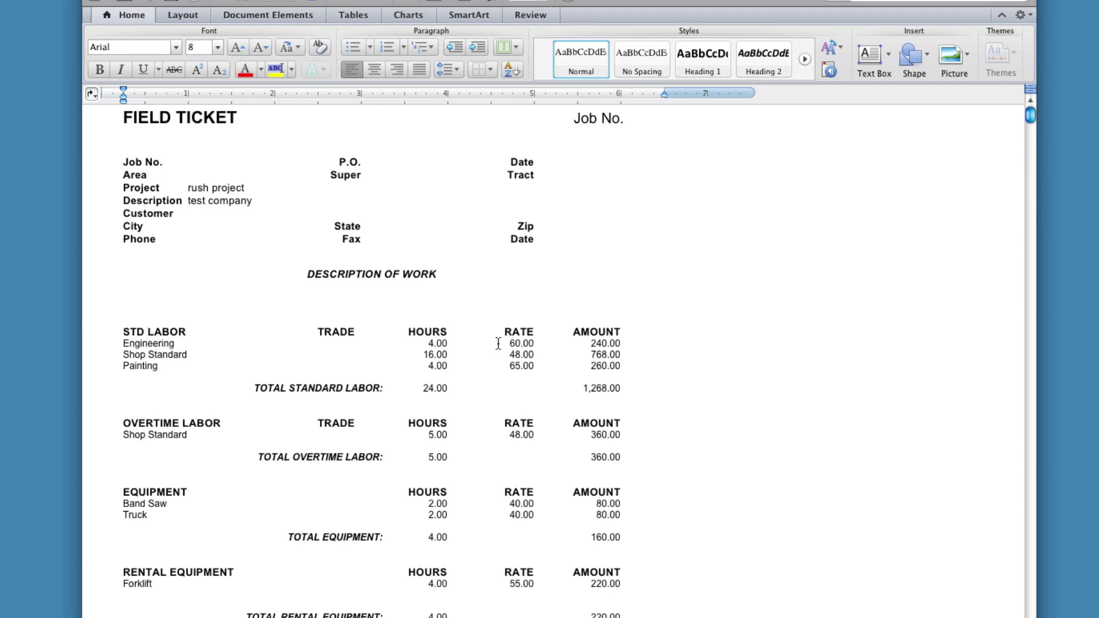
left_click_drag(189, 190, 245, 193)
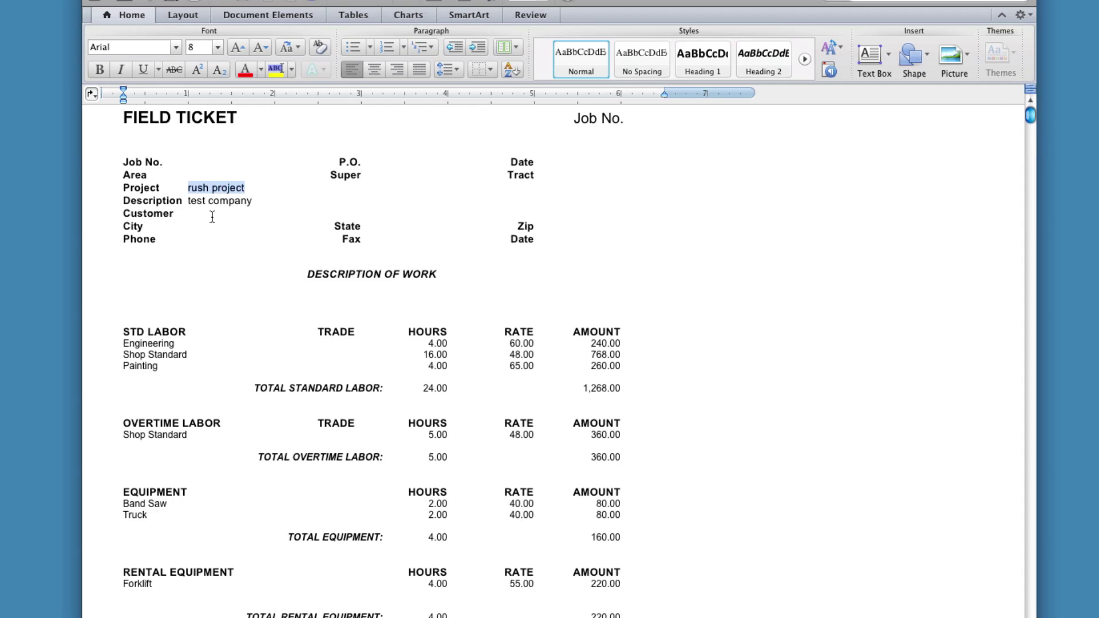
left_click(214, 218)
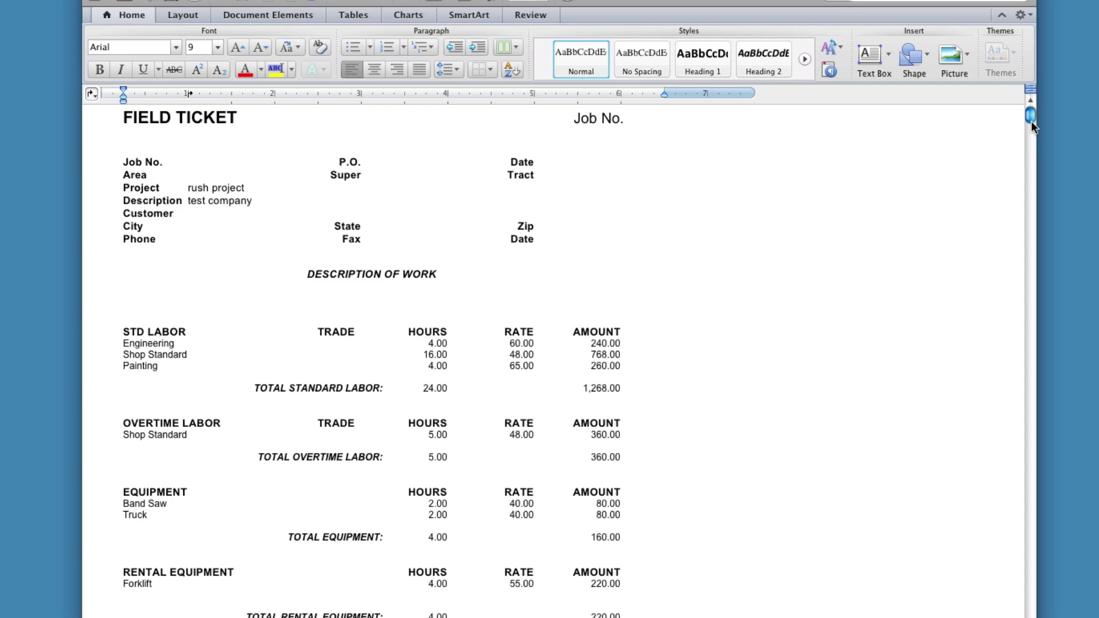
left_click_drag(1030, 117, 1017, 239)
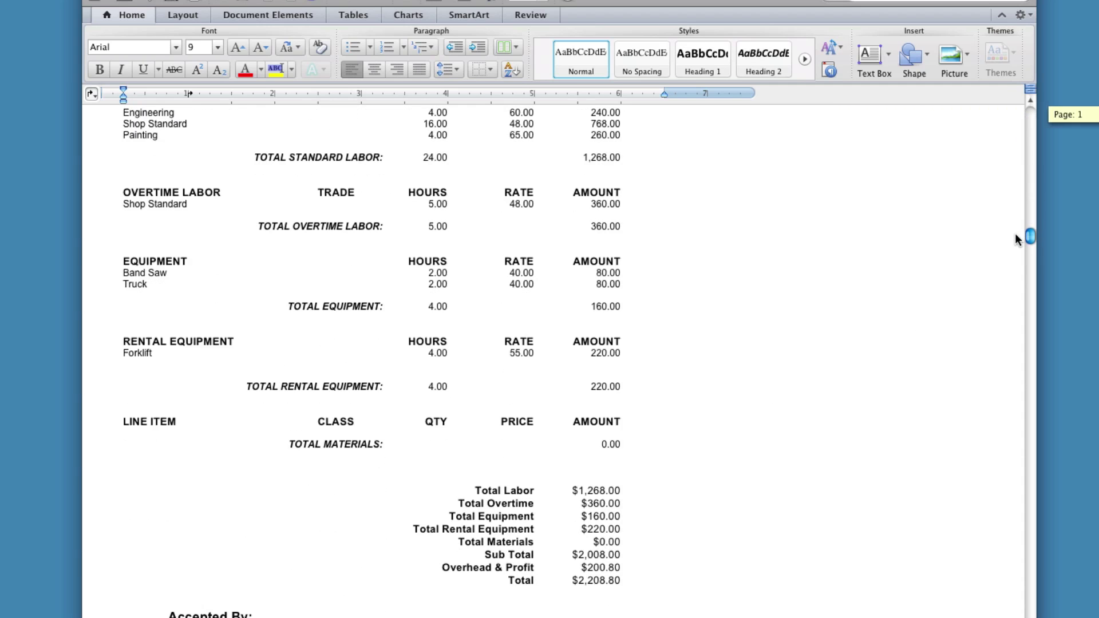